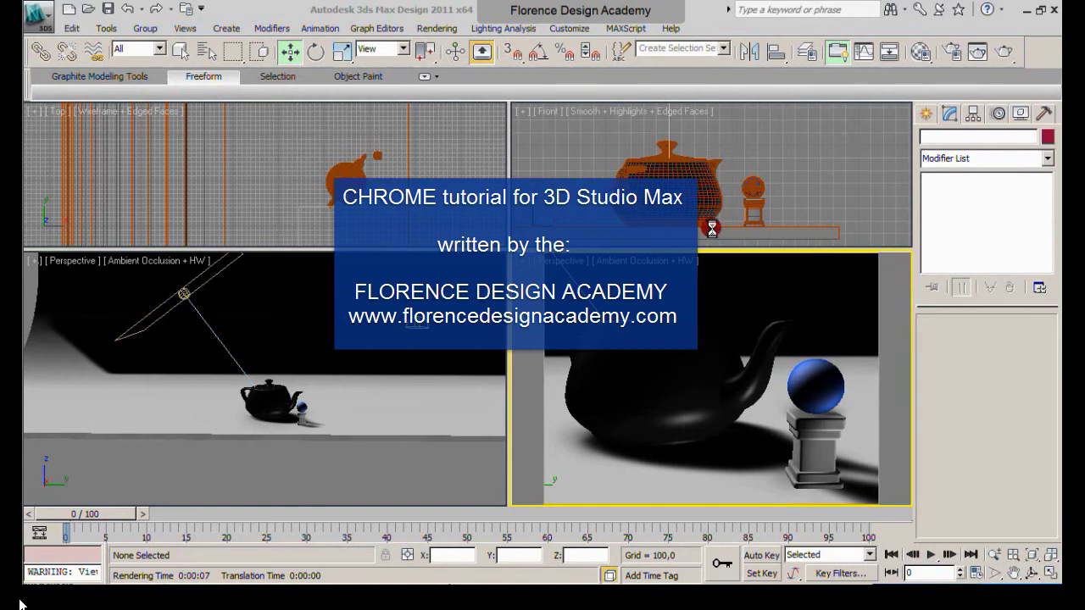
- Render the Perspective view of the grey teapot beside the blue ball
click(977, 53)
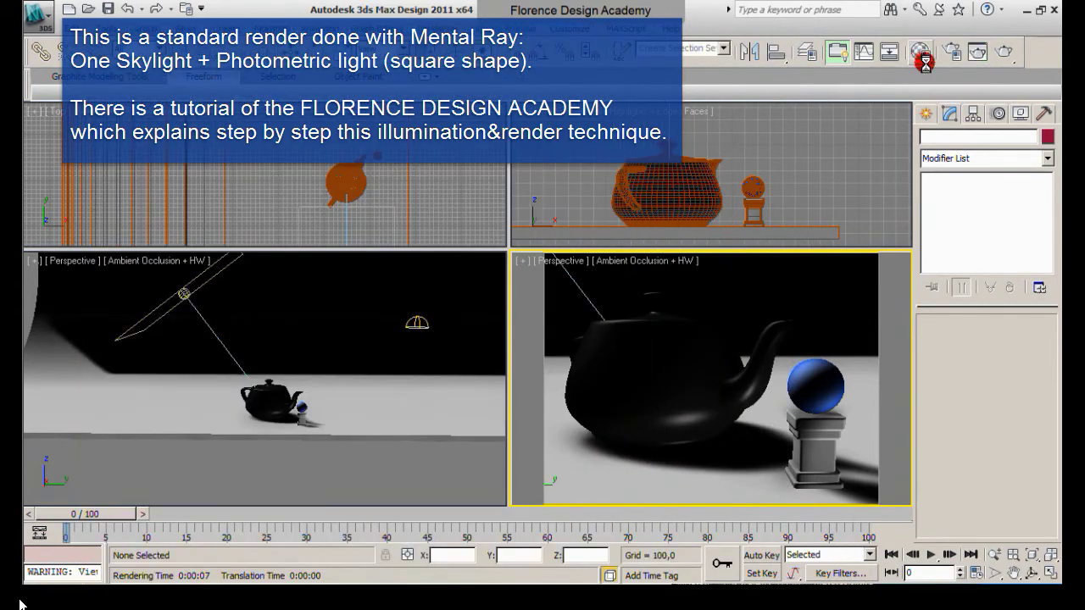
- Rename the current Material Editor sample slot to CHROME
click(917, 53)
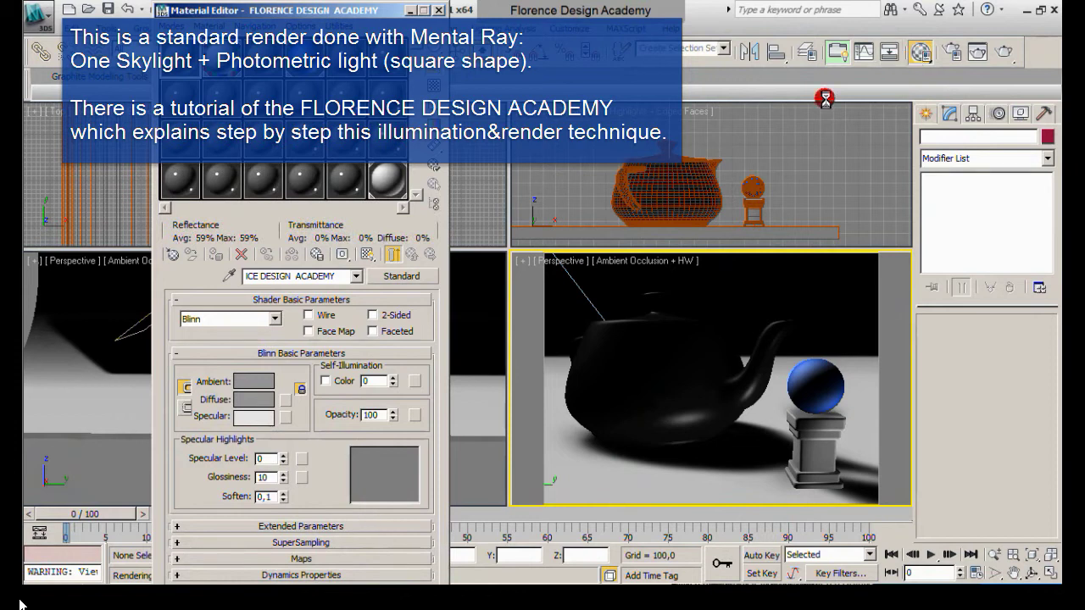
drag(263, 9, 540, 33)
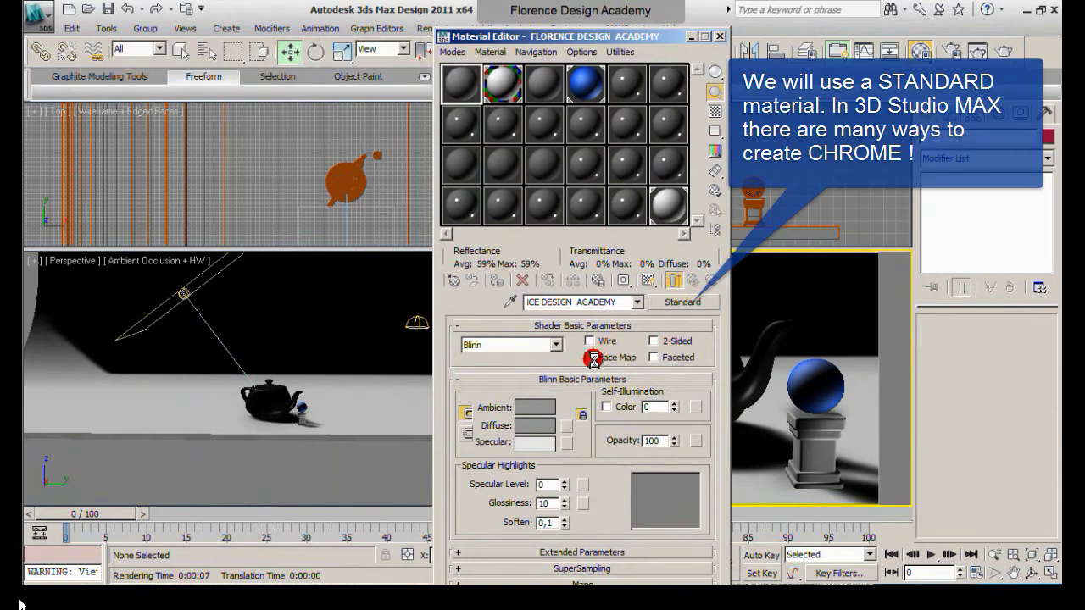
drag(613, 305, 499, 298)
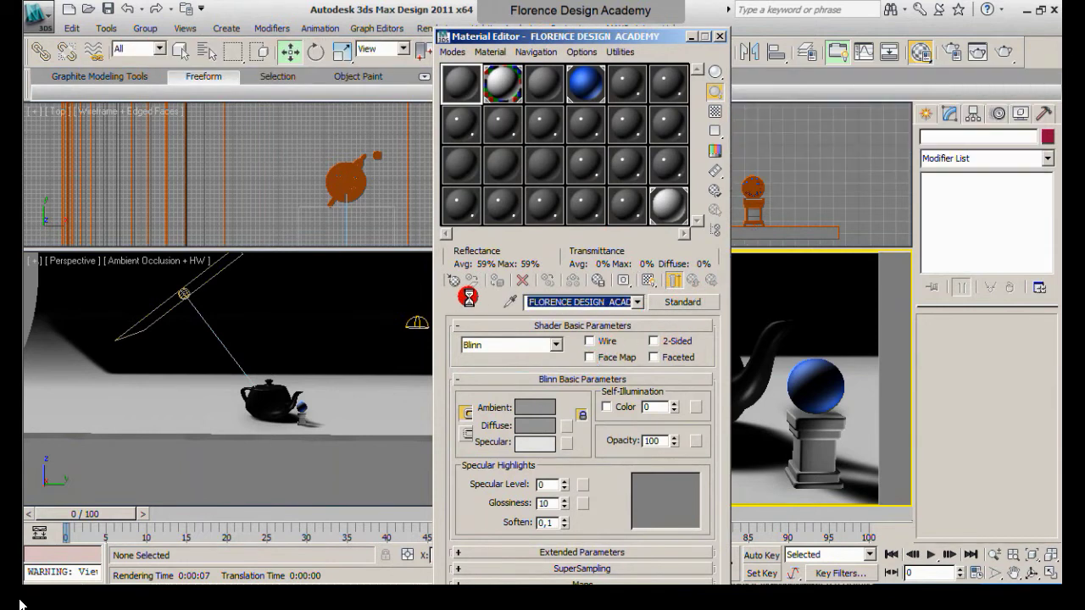
text(CHROME)
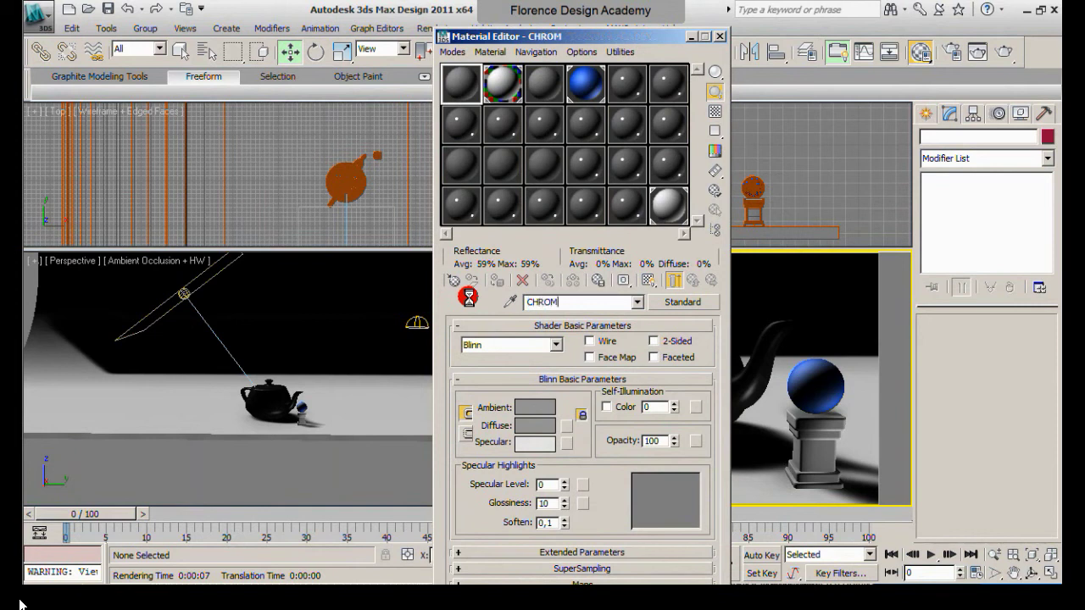
- Give CHROME a dark grey (15) diffuse colour, with Specular Level and Glossiness at 40
click(538, 423)
drag(498, 174, 496, 104)
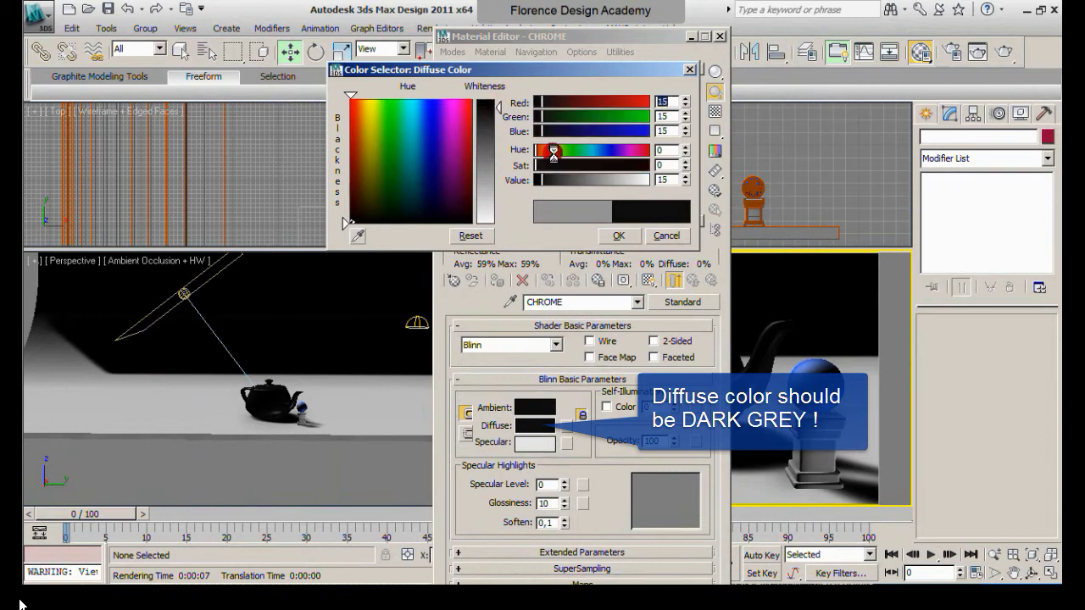
click(613, 233)
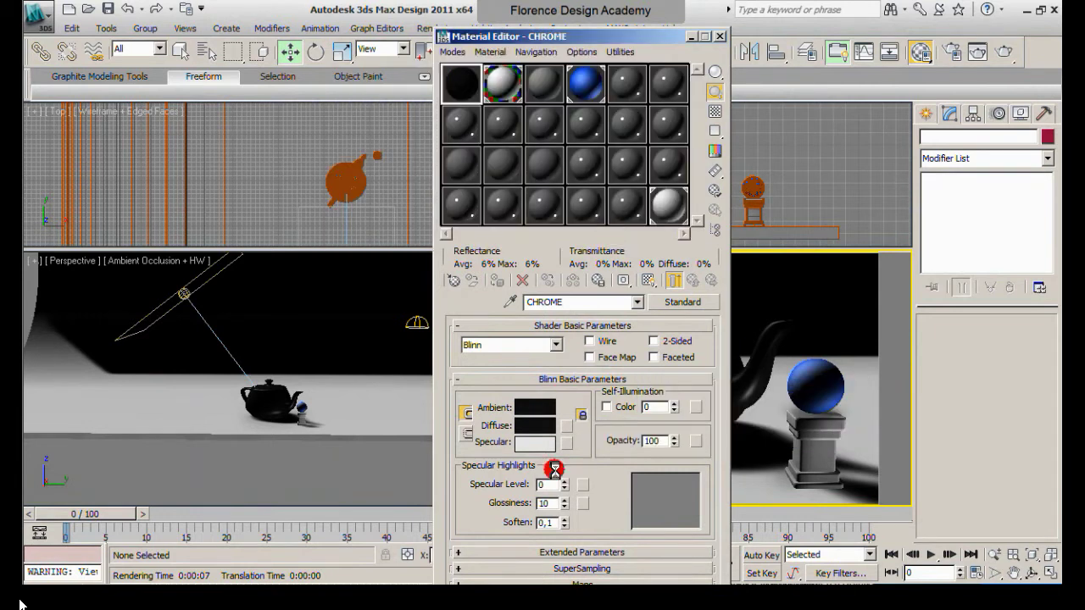
mouse_move(550, 484)
mouse_down()
mouse_move(523, 483)
mouse_move(512, 504)
mouse_up()
text(40)
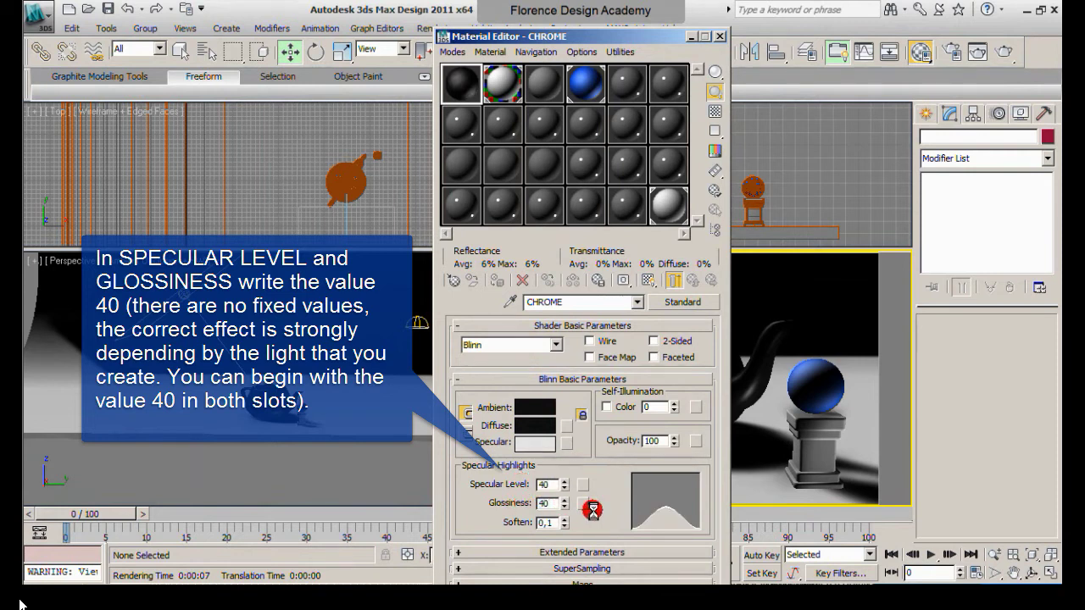
click(586, 379)
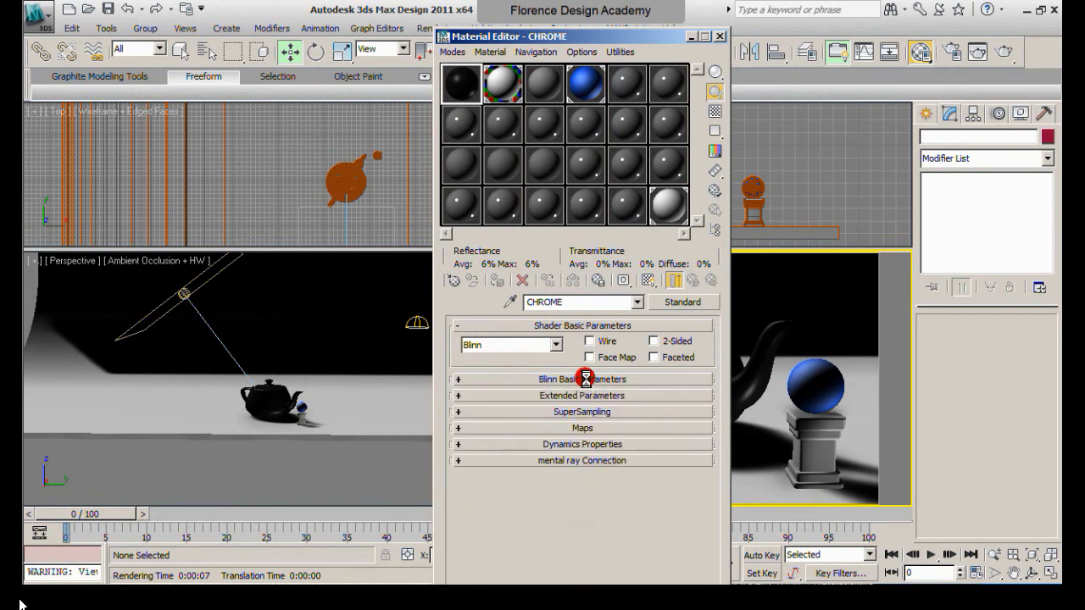
- Assign a Raytrace map to CHROME's Reflection slot and render the scene
click(573, 427)
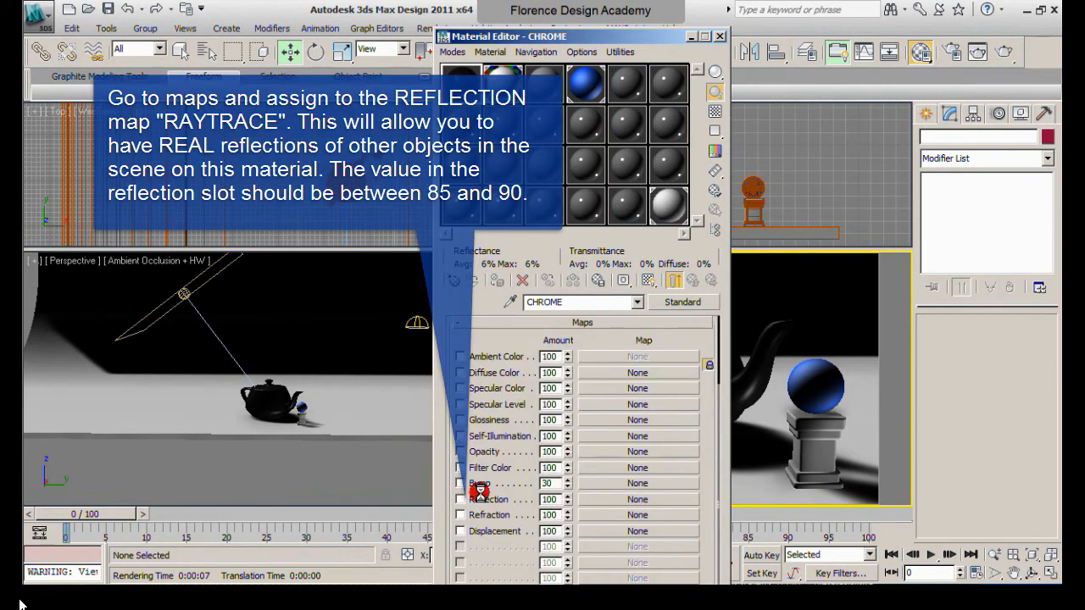
click(461, 499)
double_click(551, 499)
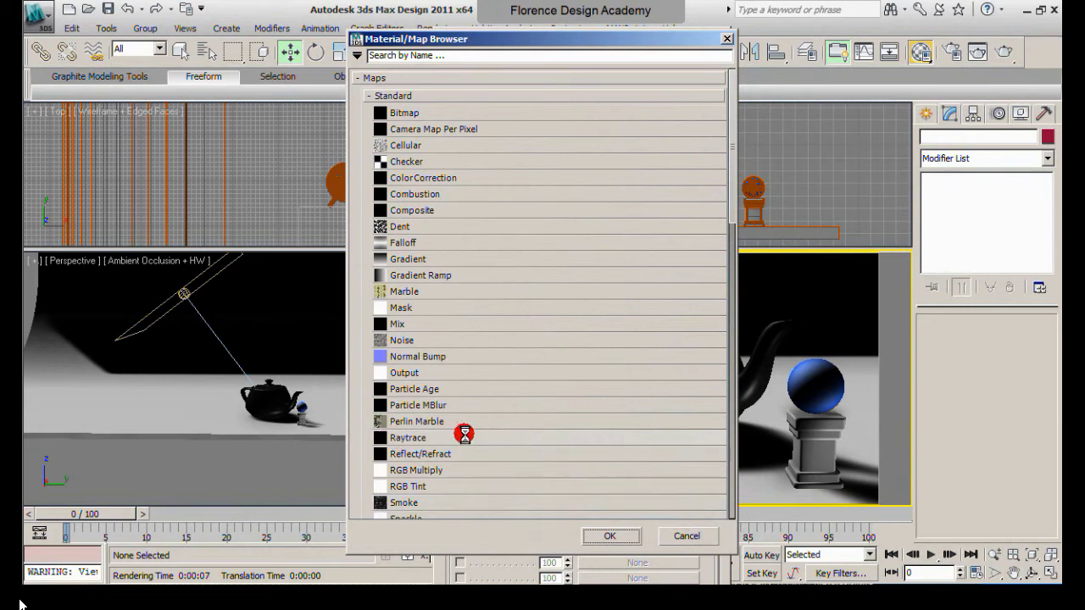
double_click(408, 435)
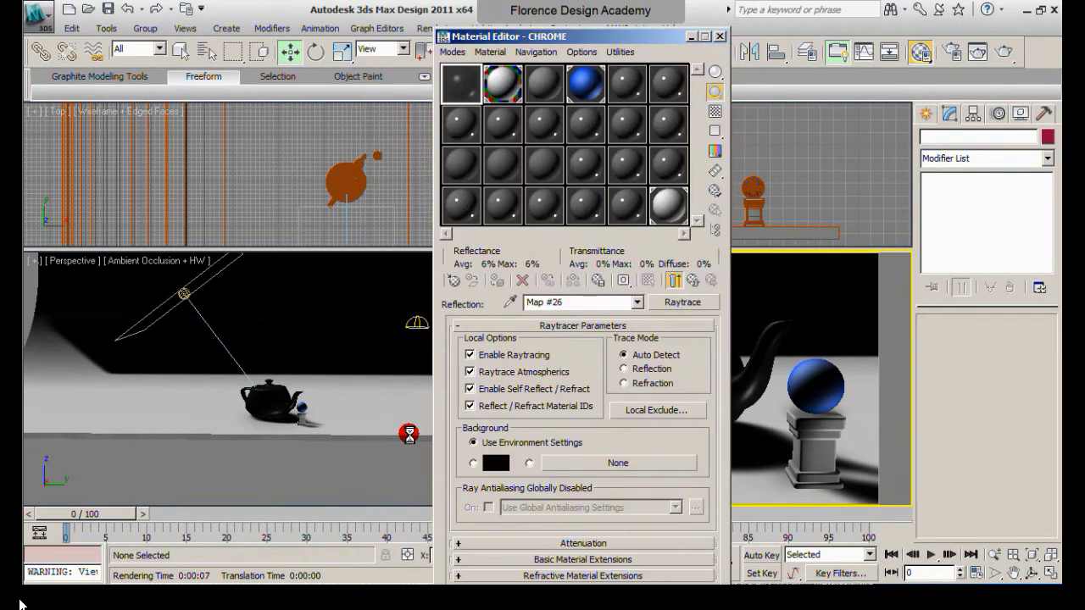
drag(557, 35, 327, 32)
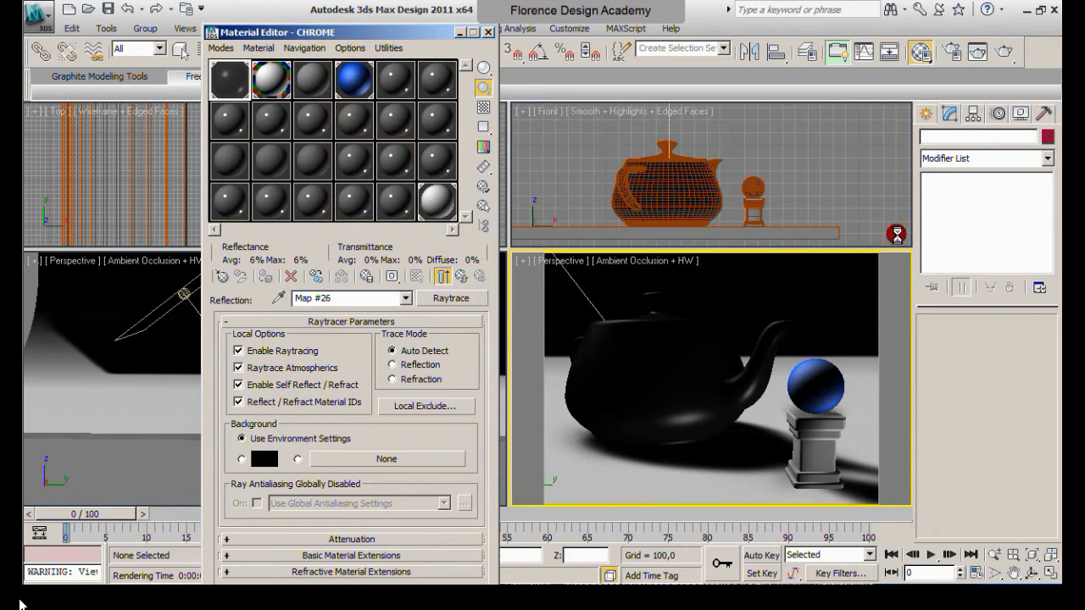
click(1003, 51)
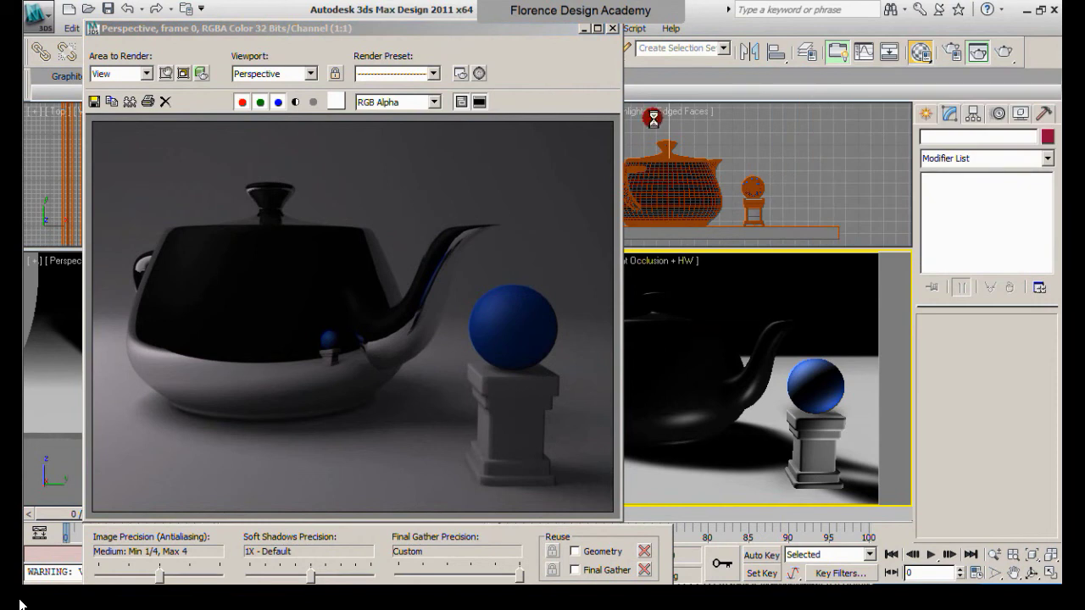
- Close the render, move the Material Editor aside, and show Standard Primitives object types
click(616, 32)
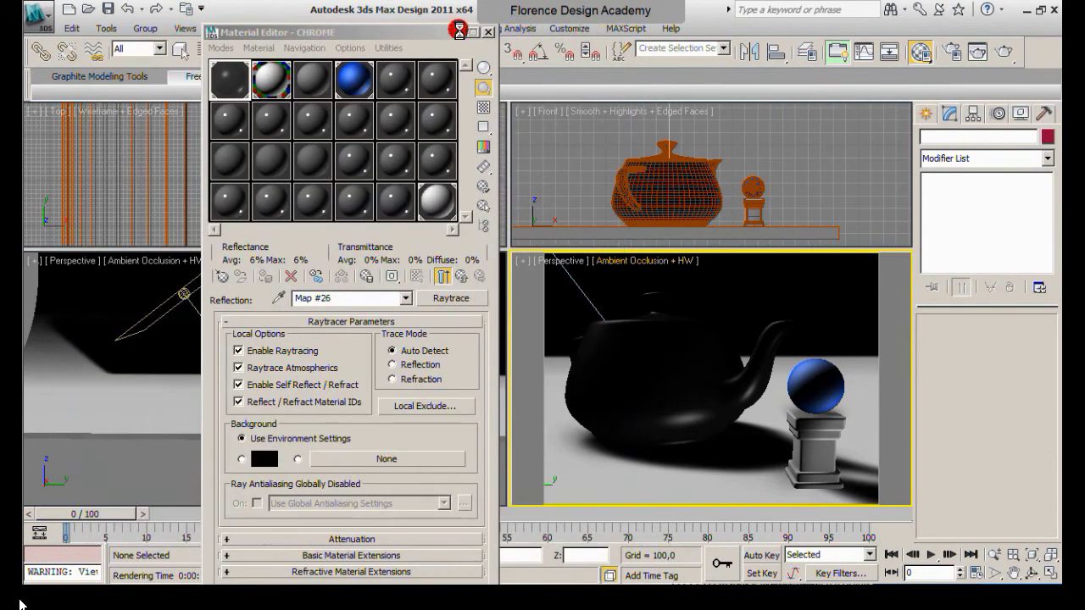
drag(458, 31, 788, 336)
click(926, 113)
click(931, 163)
click(932, 175)
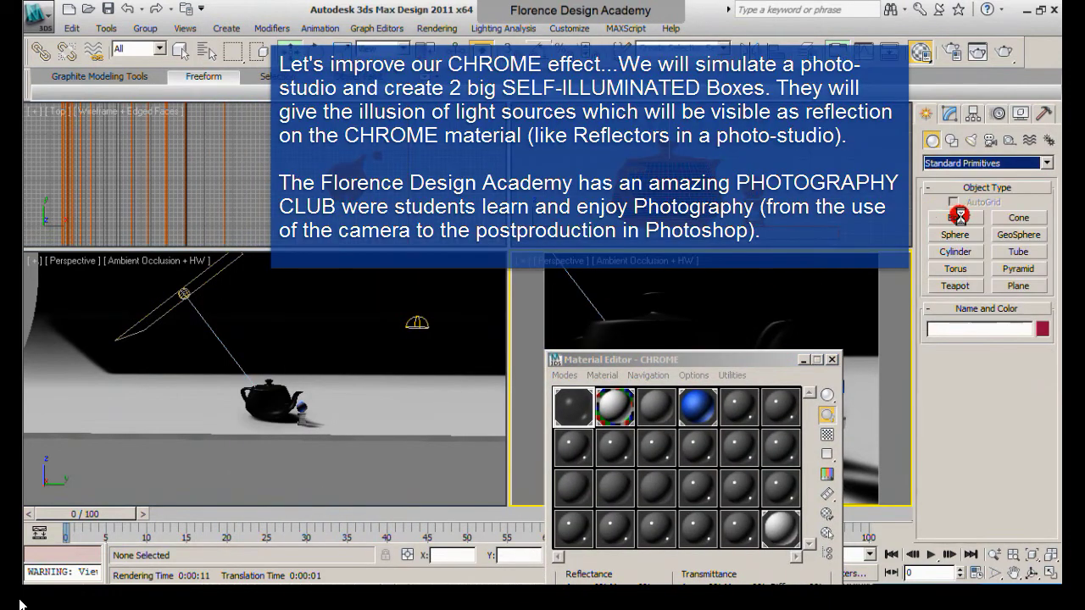
- Draw a thin box in the Top view and slide it away from the teapot
click(959, 217)
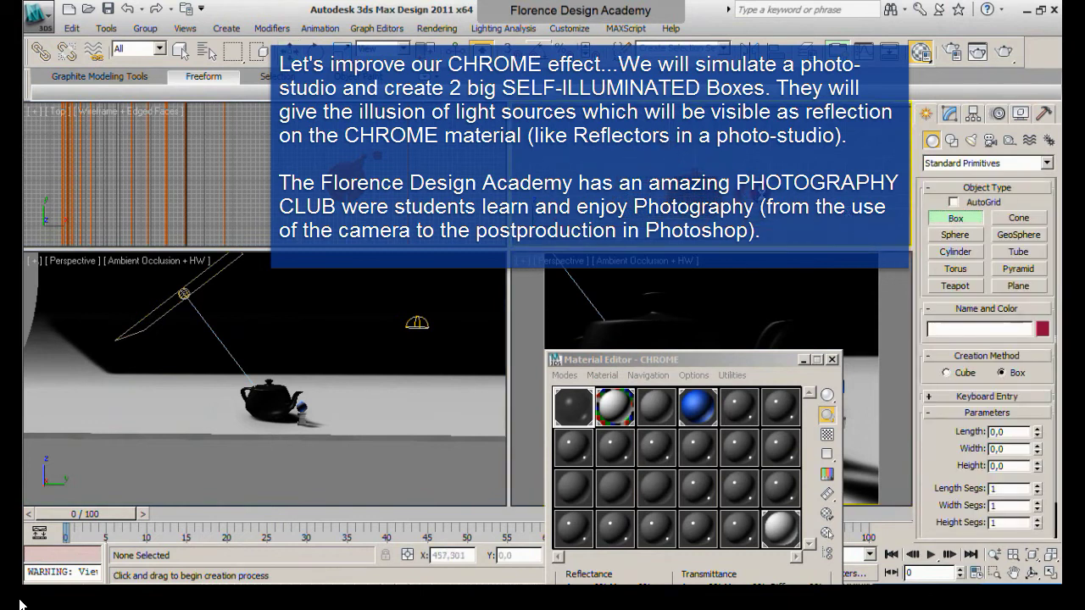
click(705, 161)
drag(705, 161, 731, 188)
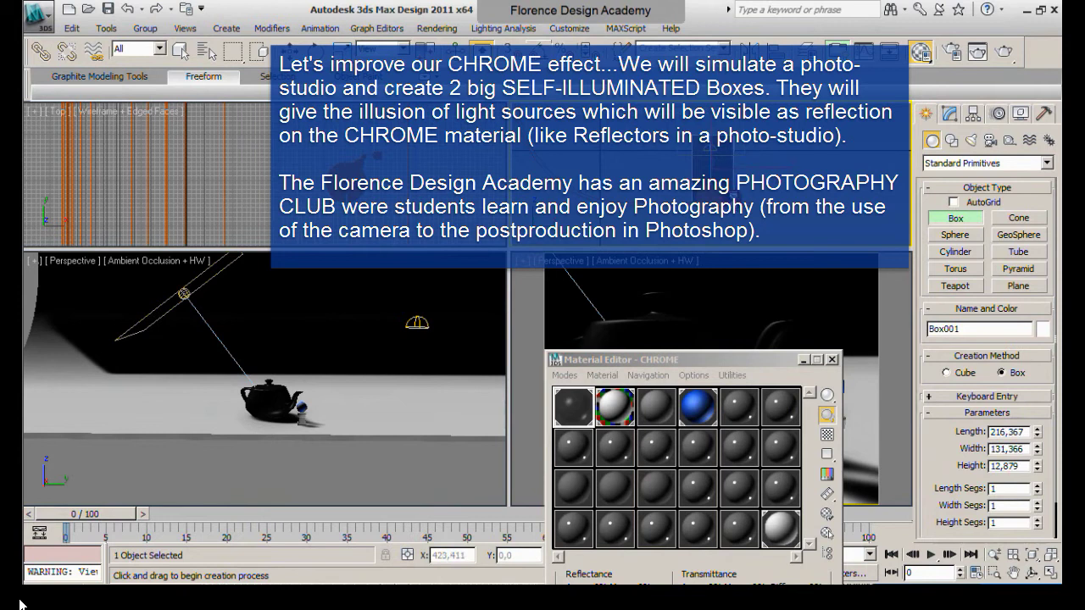
scroll(401, 164, down, 1)
scroll(402, 163, down, 1)
scroll(402, 163, down, 1)
scroll(401, 161, down, 2)
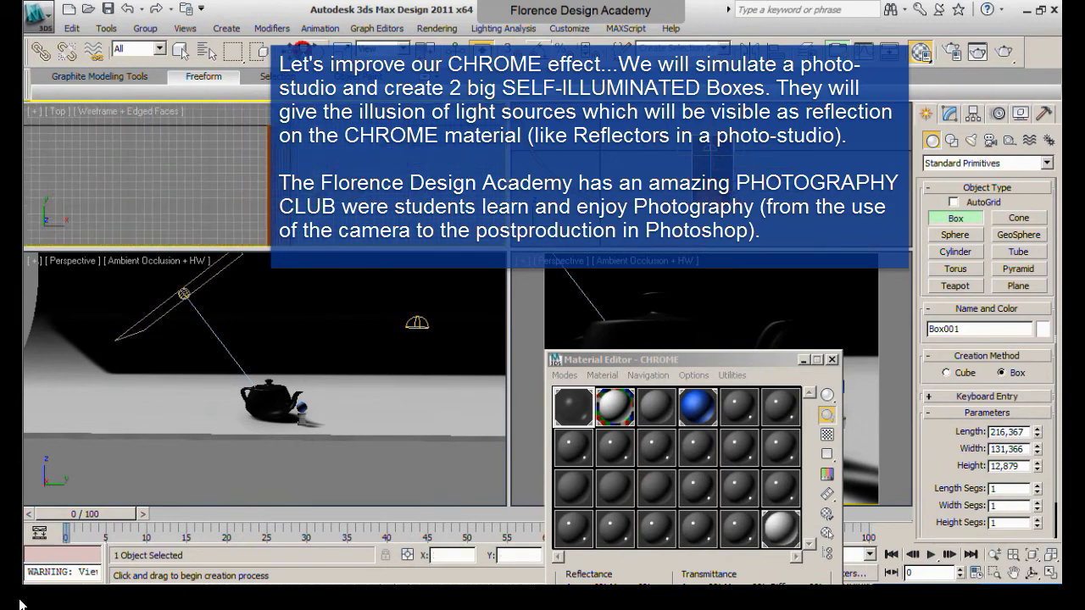
click(290, 49)
drag(316, 118, 316, 158)
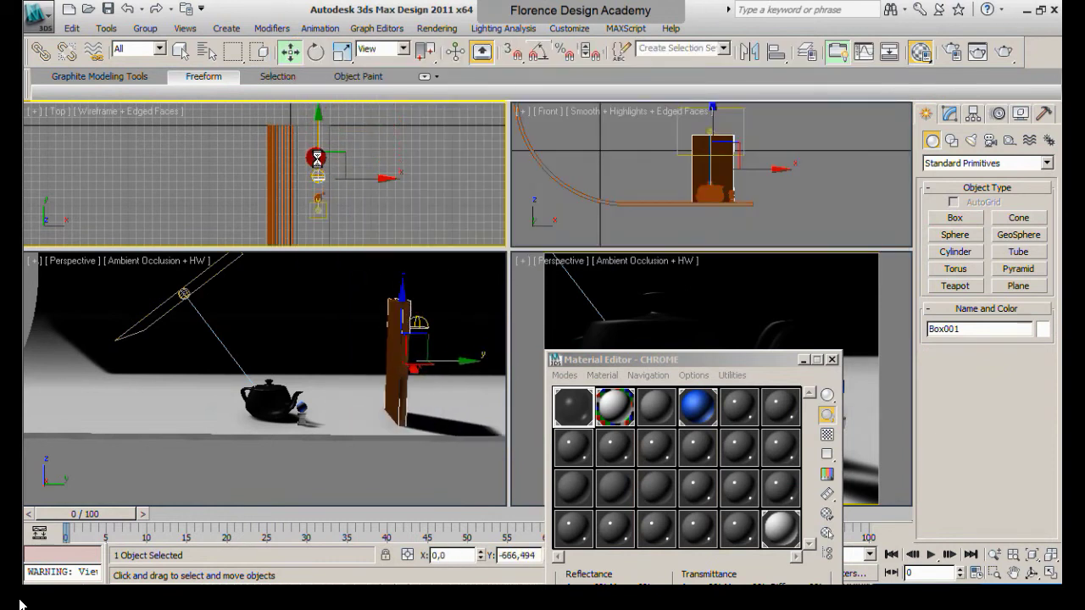
- Clone the box to the teapot's left side and select an unused material slot
click(441, 372)
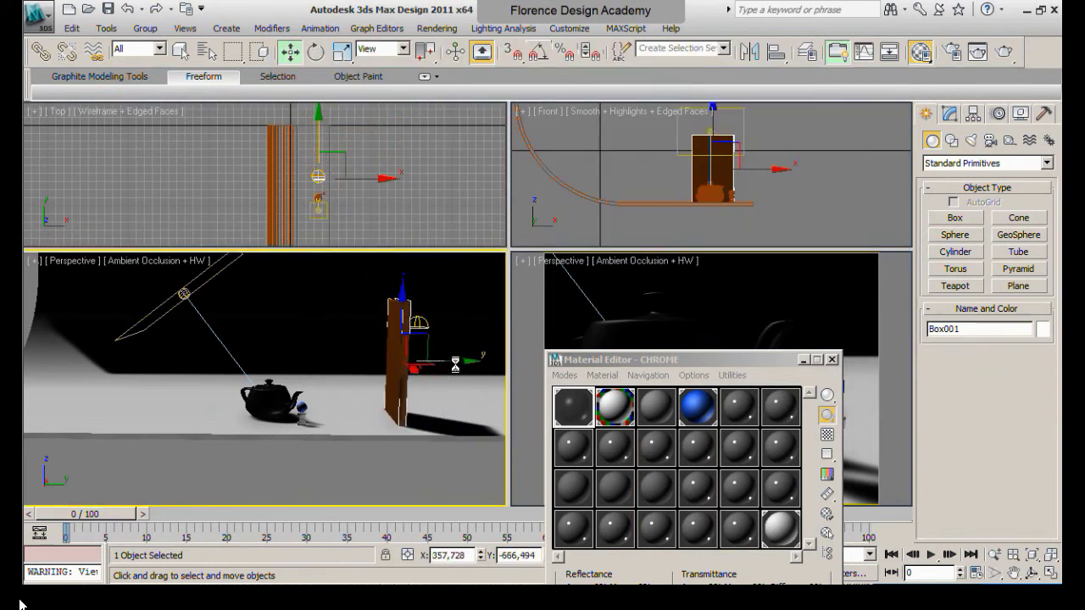
shift+drag(458, 362, 206, 364)
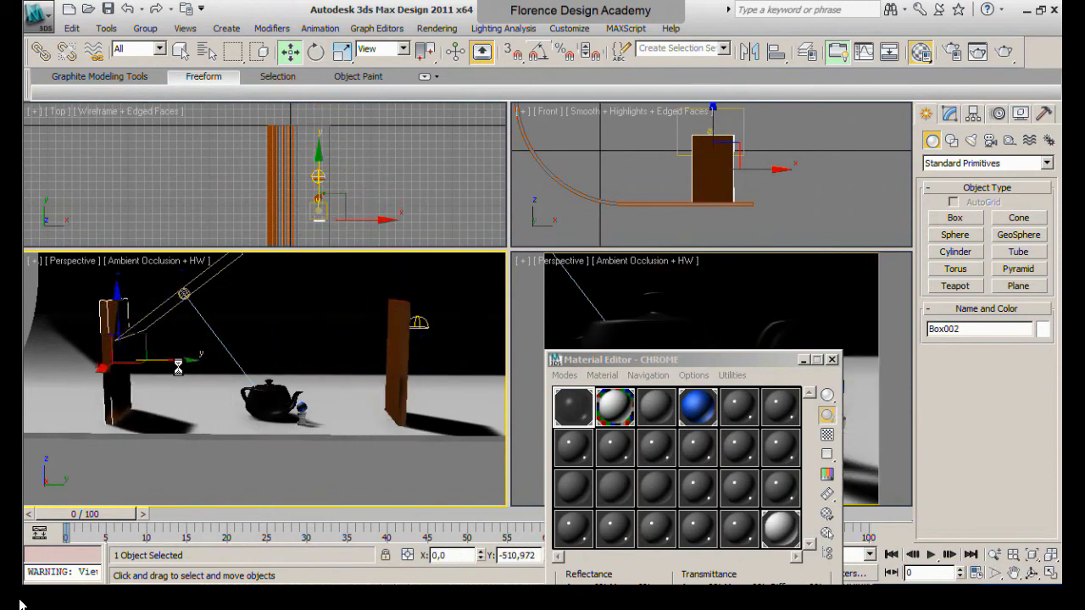
shift+drag(206, 364, 177, 365)
click(529, 369)
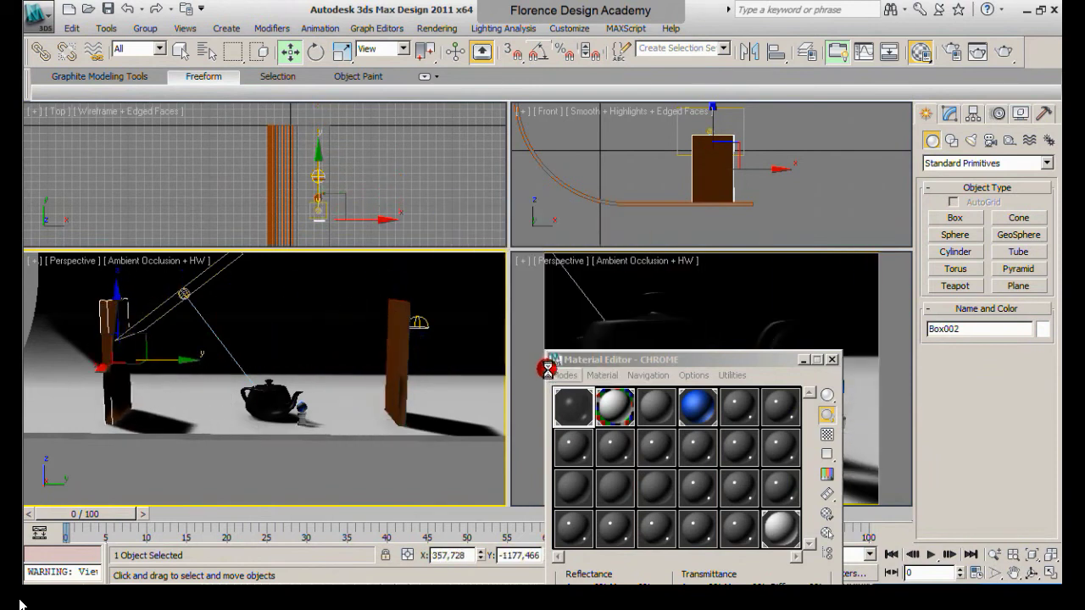
drag(728, 359, 720, 116)
click(644, 166)
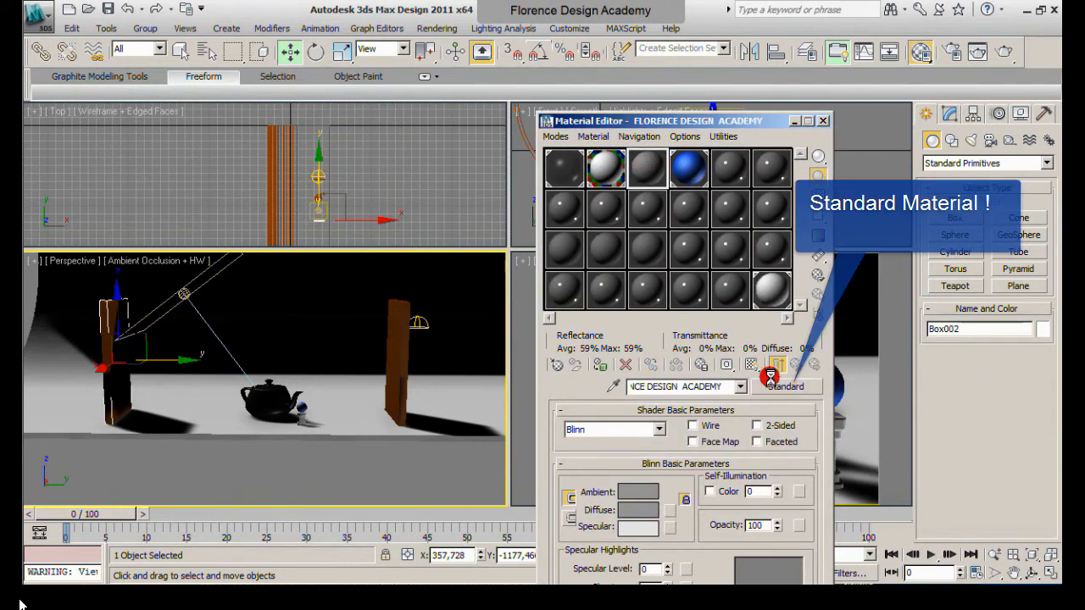
- Give the new material a white Self-Illumination colour
click(710, 491)
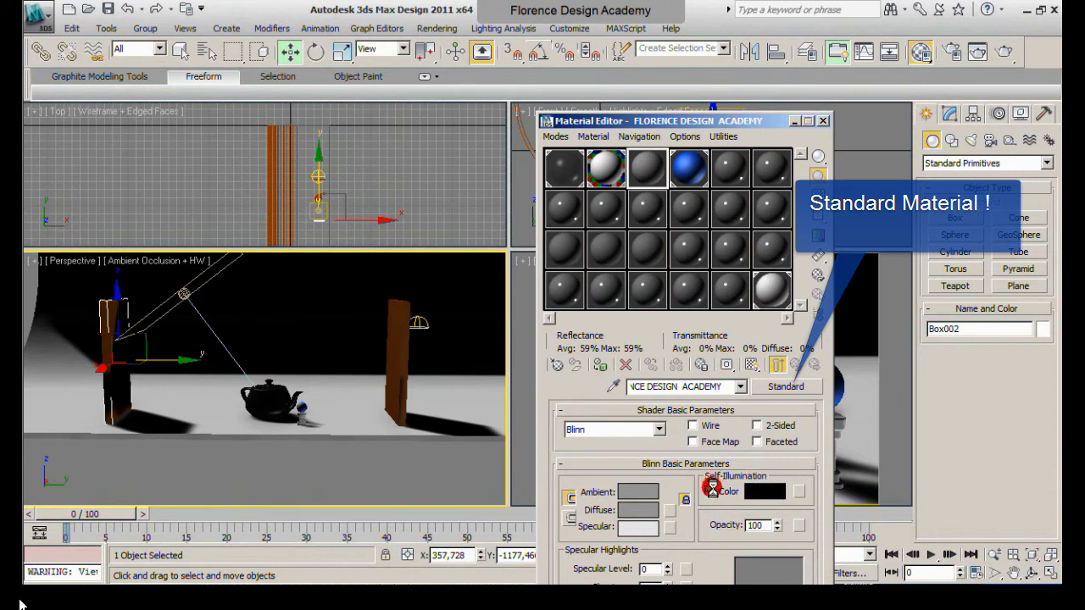
click(764, 491)
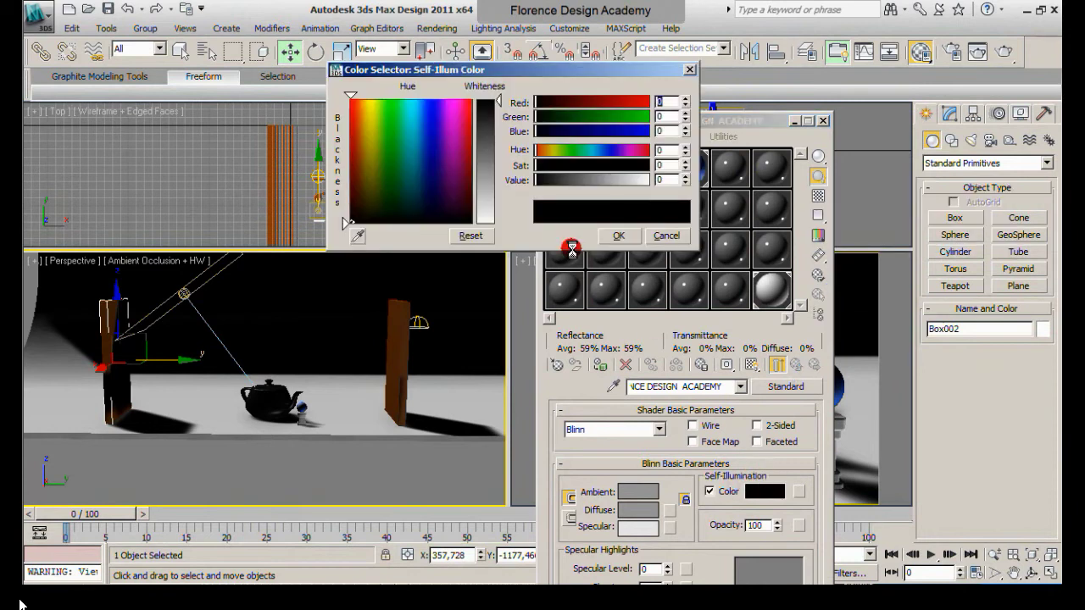
drag(491, 181, 494, 221)
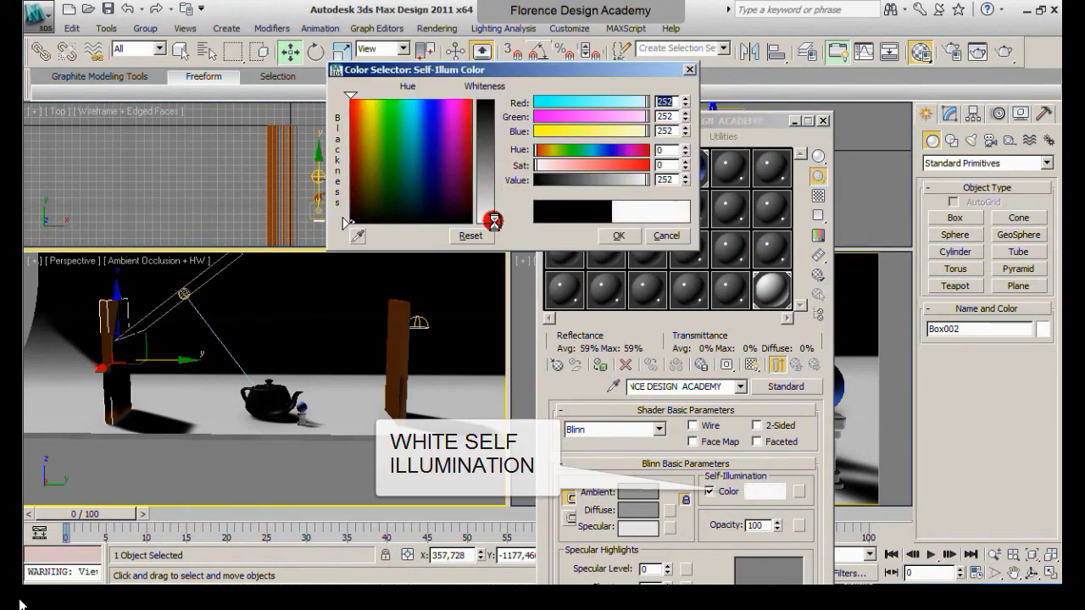
click(615, 235)
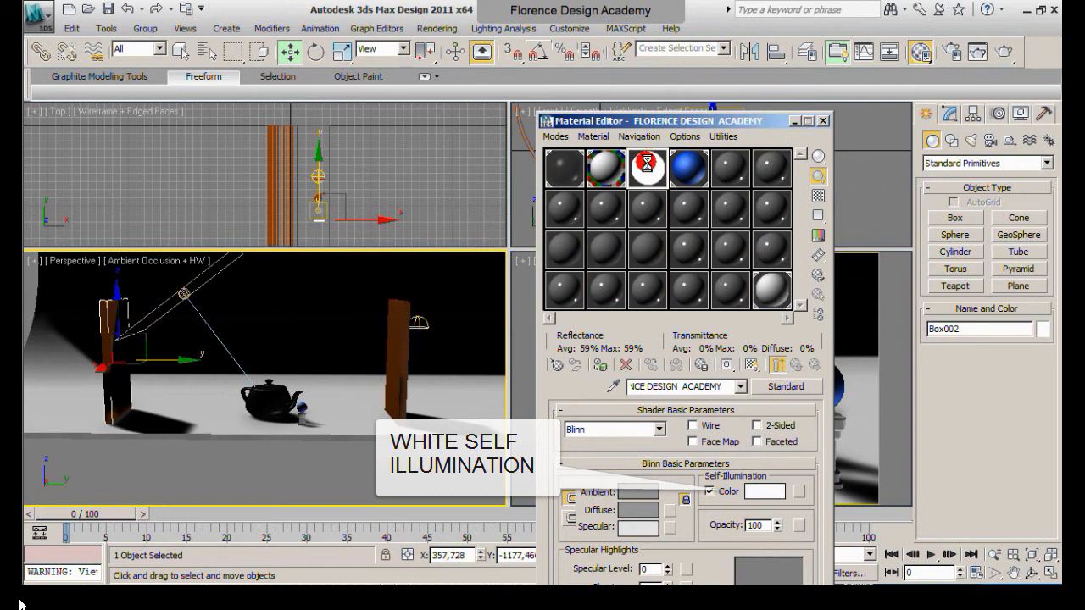
- Apply the white self-illuminated material to both posts and close the Material Editor
drag(646, 163, 399, 313)
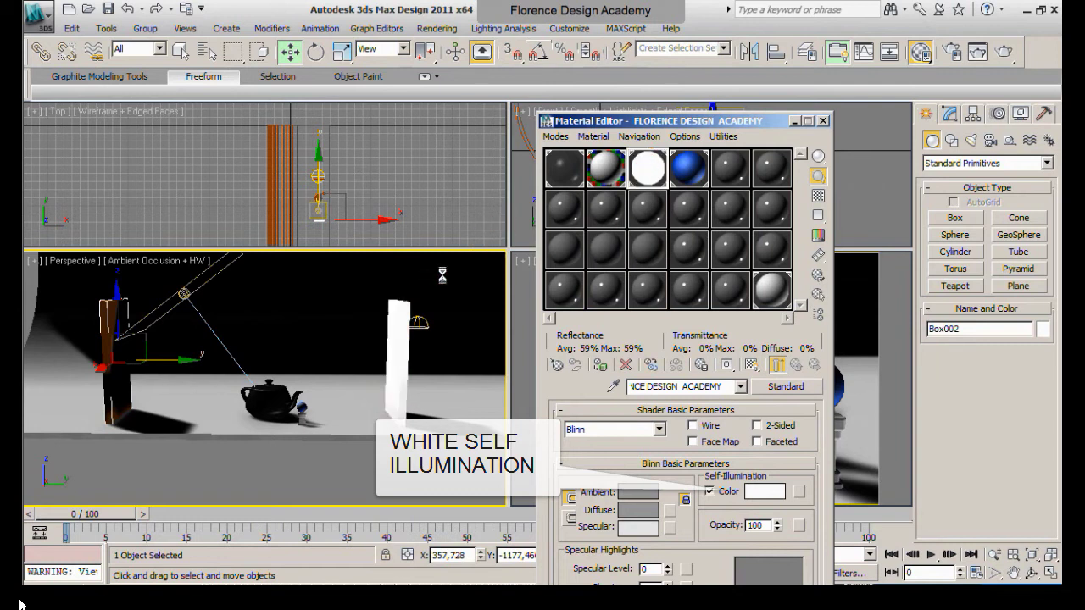
drag(633, 163, 103, 313)
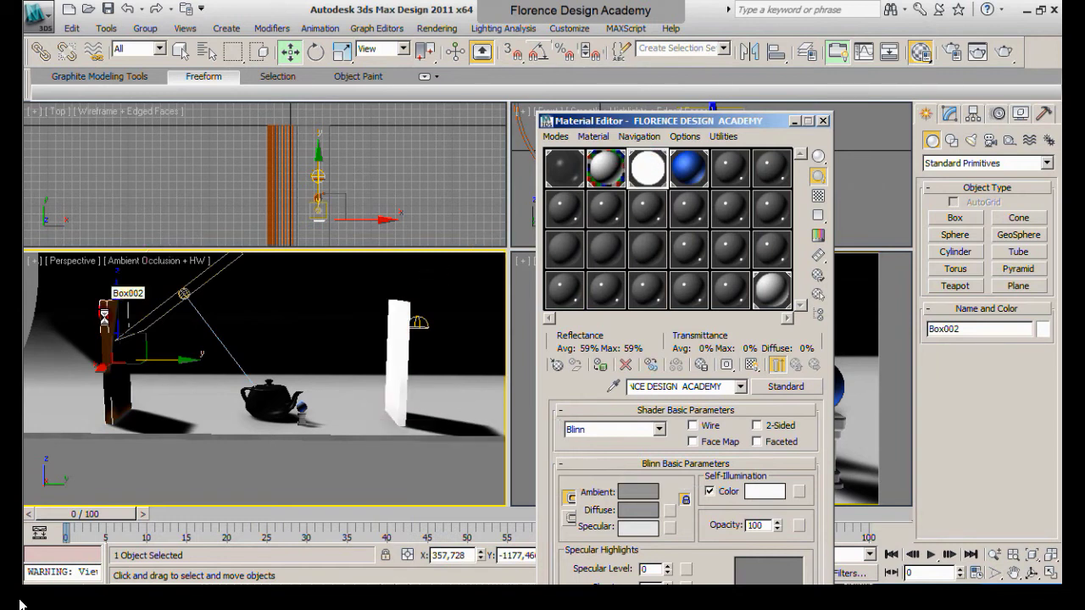
click(824, 120)
click(342, 51)
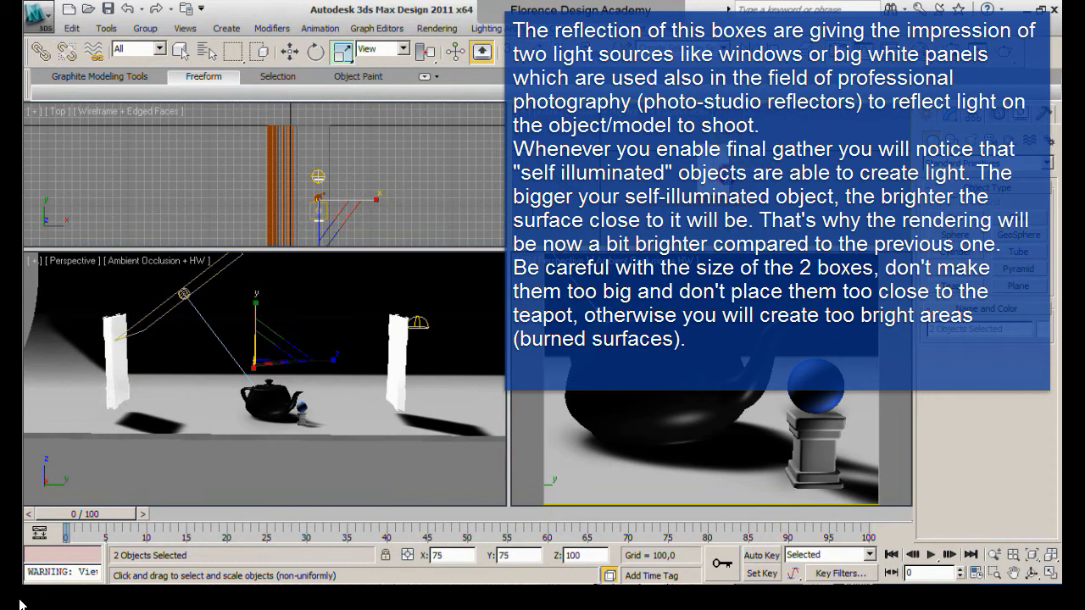
- Nudge both boxes slightly along Y, orbit the Perspective view, and render the close-up view
click(280, 51)
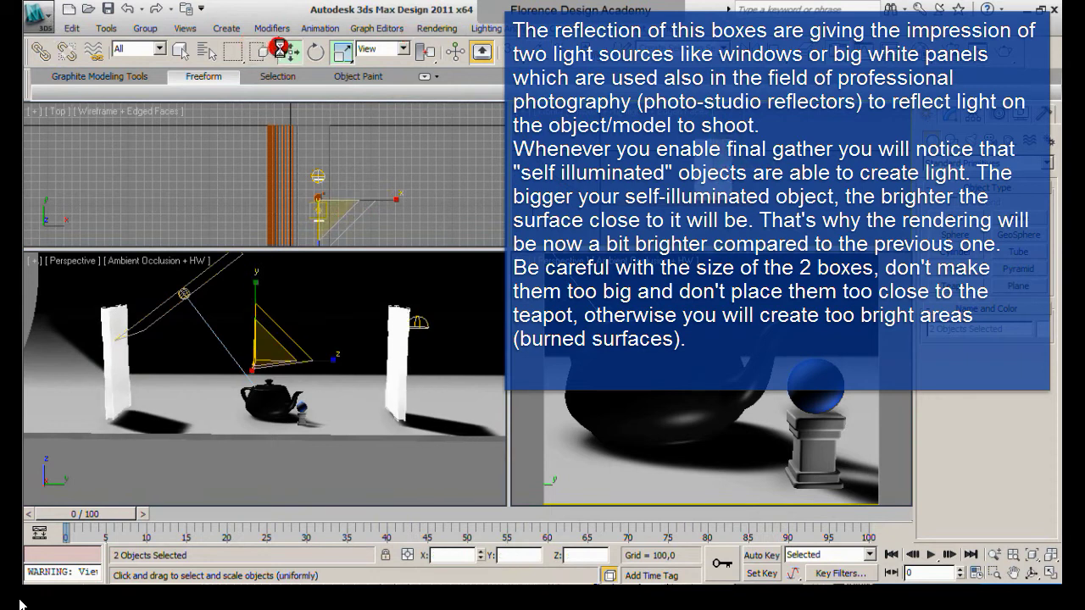
click(289, 52)
drag(254, 339, 254, 346)
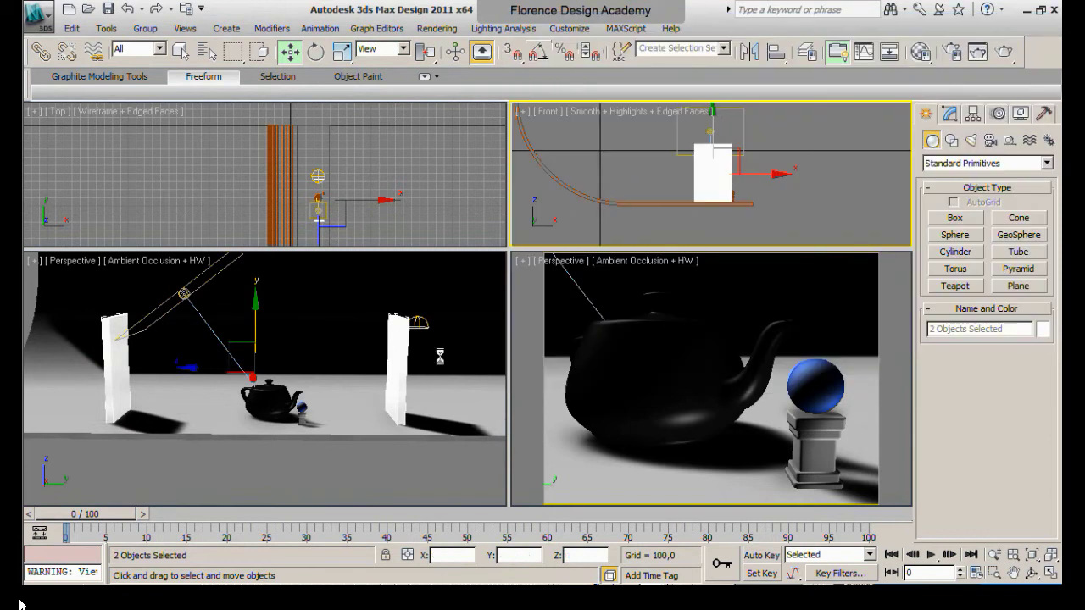
middle_drag(416, 368, 412, 377)
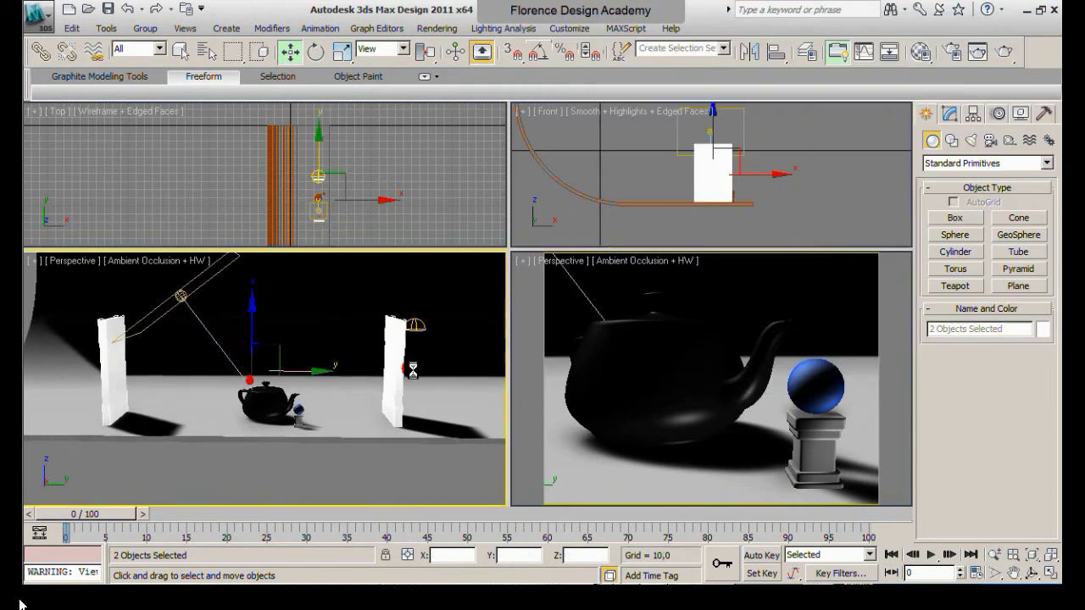
click(1032, 572)
mouse_move(398, 388)
mouse_down()
mouse_move(245, 382)
mouse_move(344, 387)
mouse_move(312, 389)
mouse_up()
right_click(707, 388)
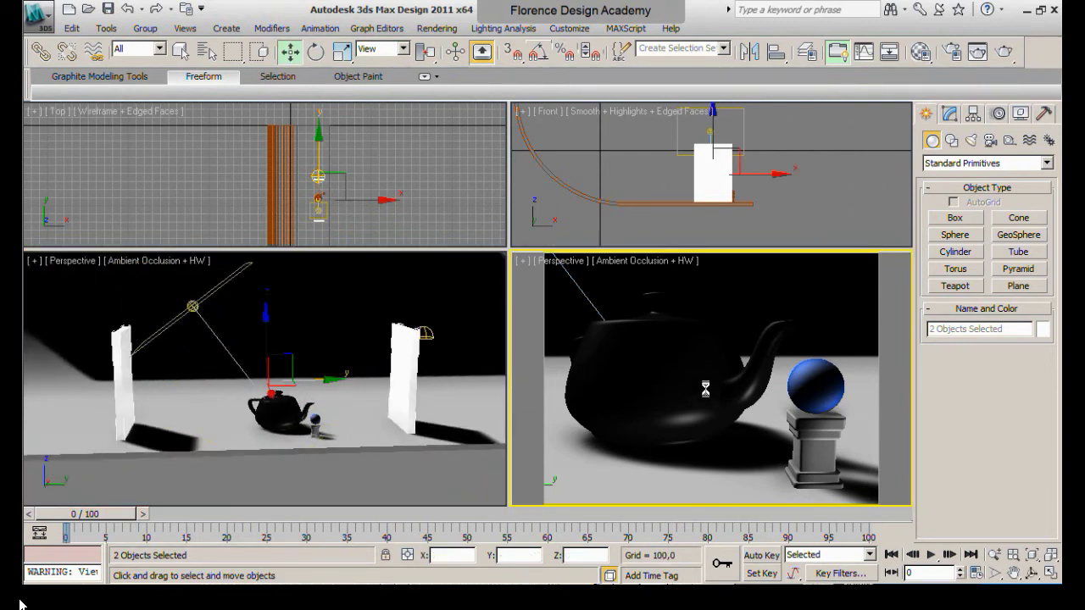
click(1003, 51)
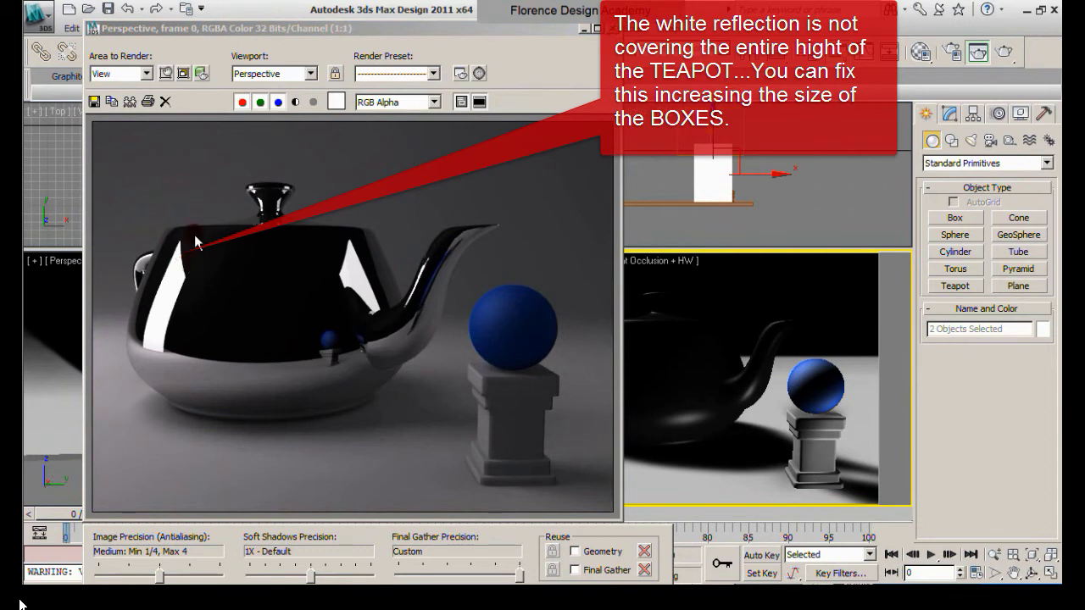
- In the Front view, stretch both boxes taller and wider, then raise them higher
click(616, 29)
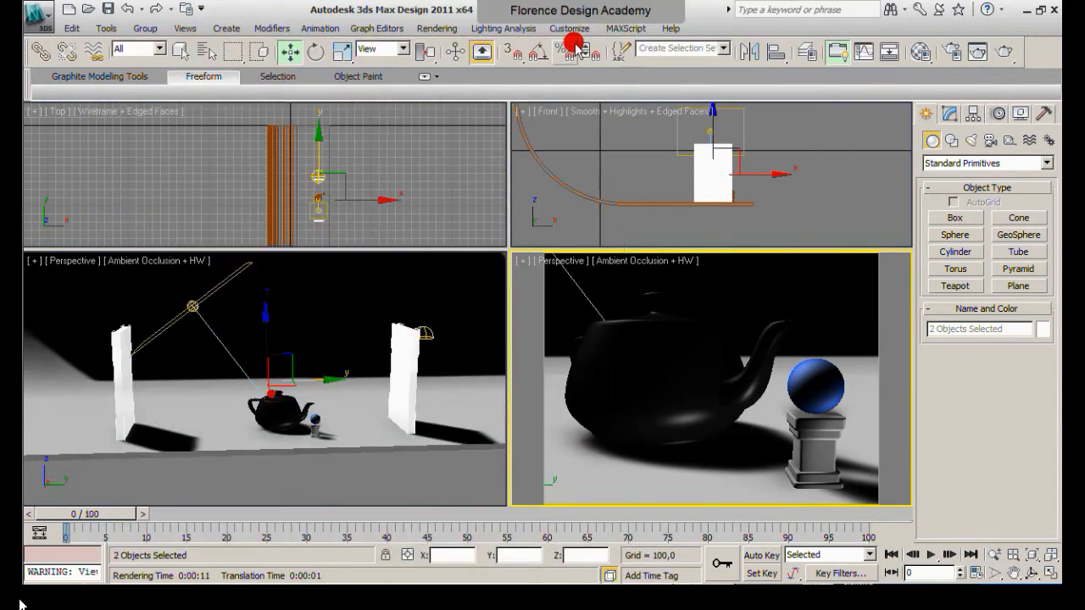
click(705, 151)
click(342, 52)
mouse_move(740, 172)
mouse_down()
mouse_move(716, 85)
mouse_move(714, 96)
mouse_up()
drag(791, 213, 819, 215)
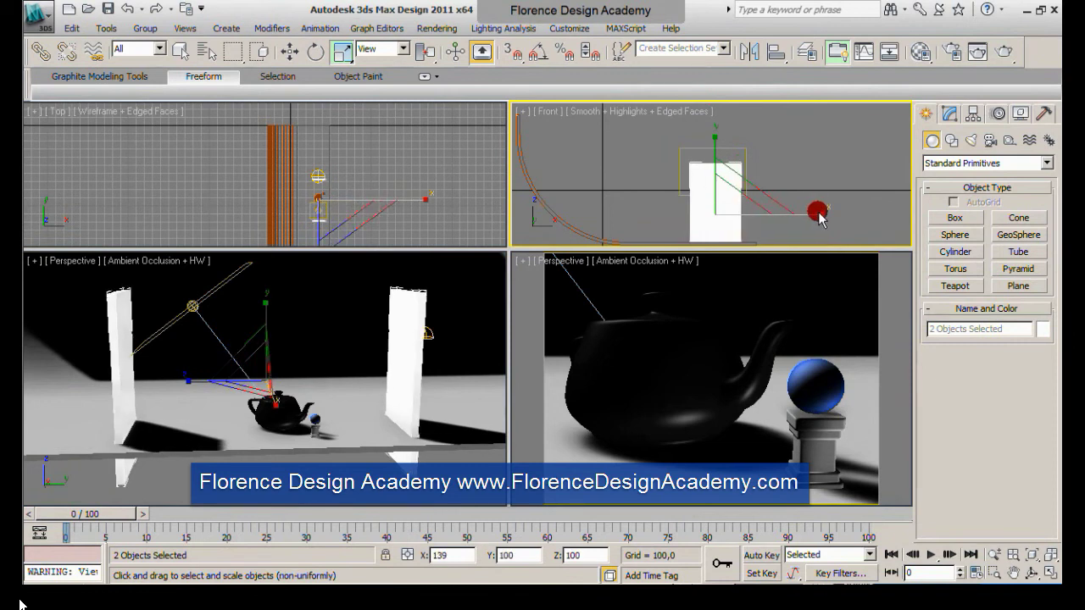
click(289, 51)
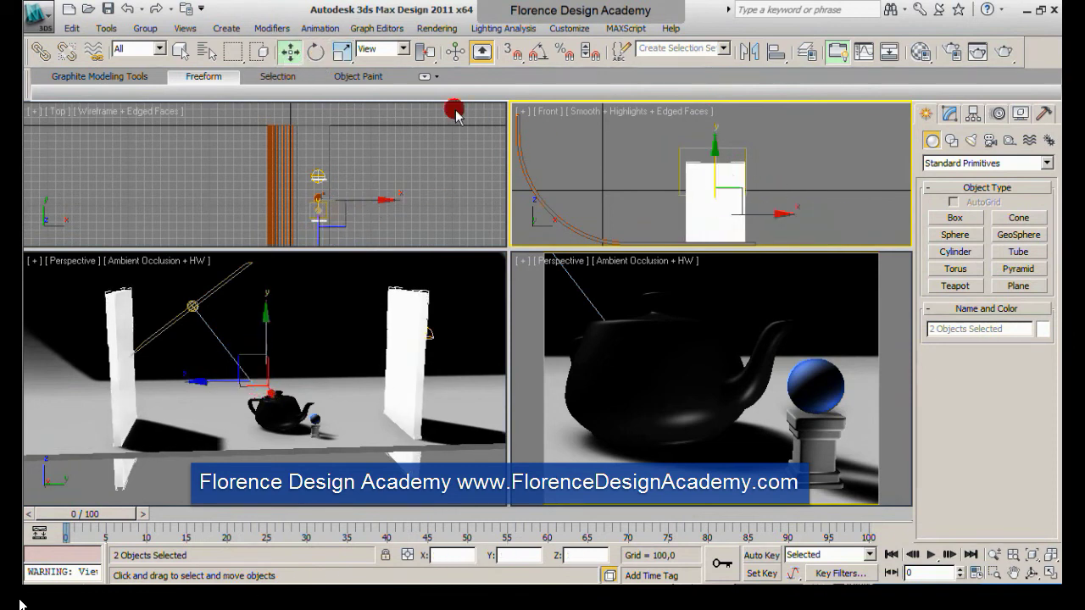
drag(718, 164, 719, 146)
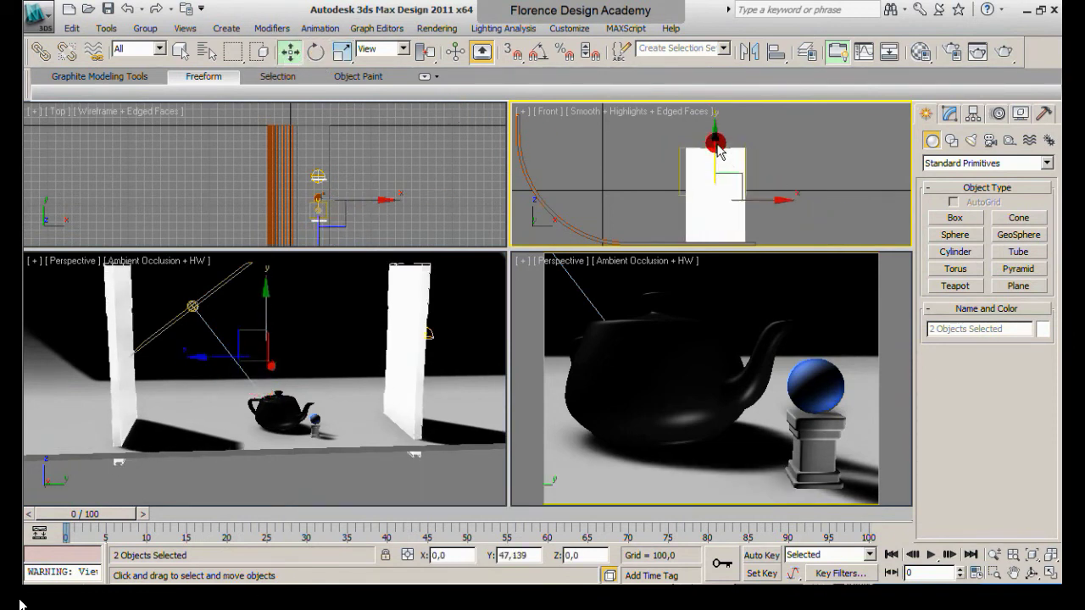
right_click(764, 282)
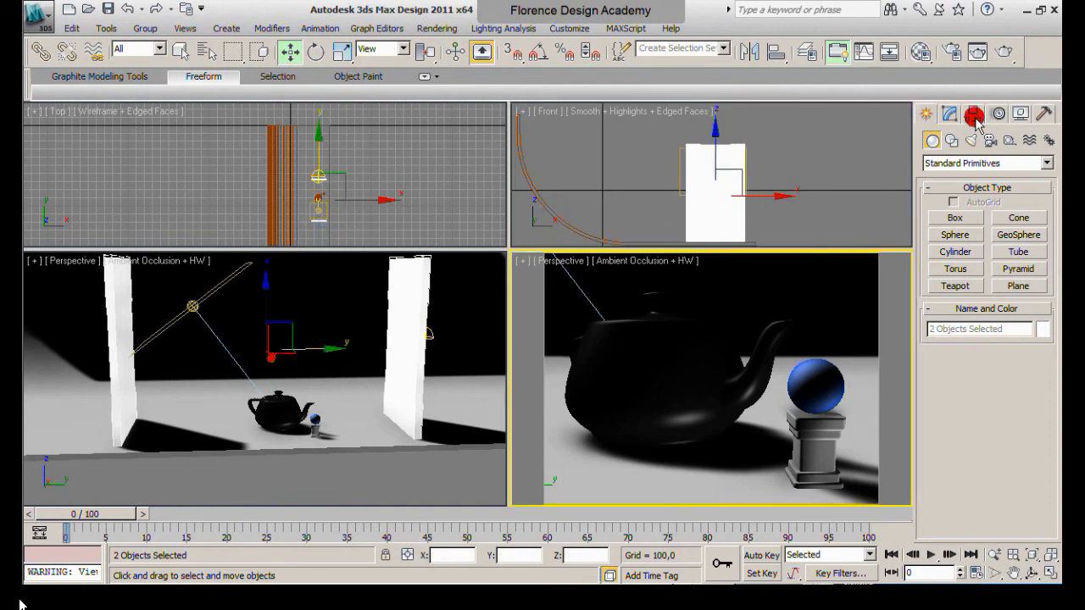
- Render the close-up Perspective view and place a cloned copy of the frame beside it
click(1004, 51)
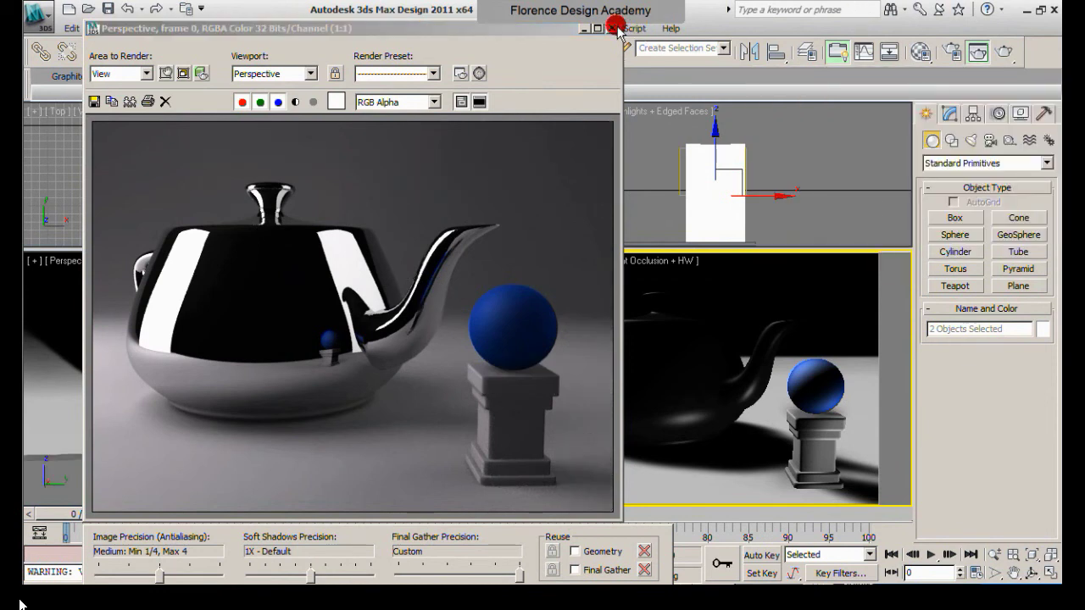
drag(535, 32, 549, 30)
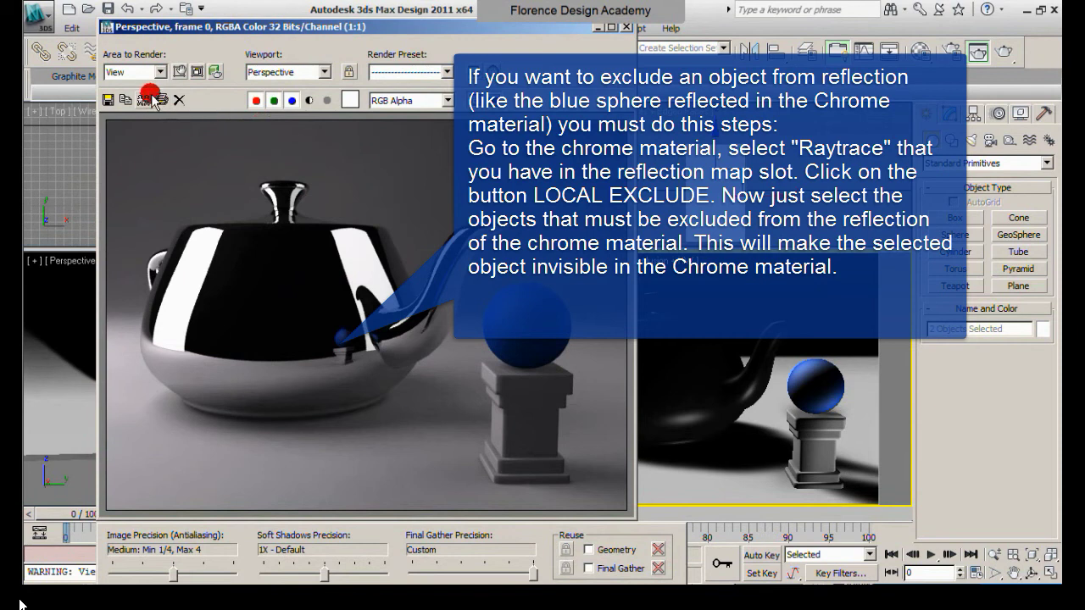
click(143, 99)
drag(356, 88, 585, 86)
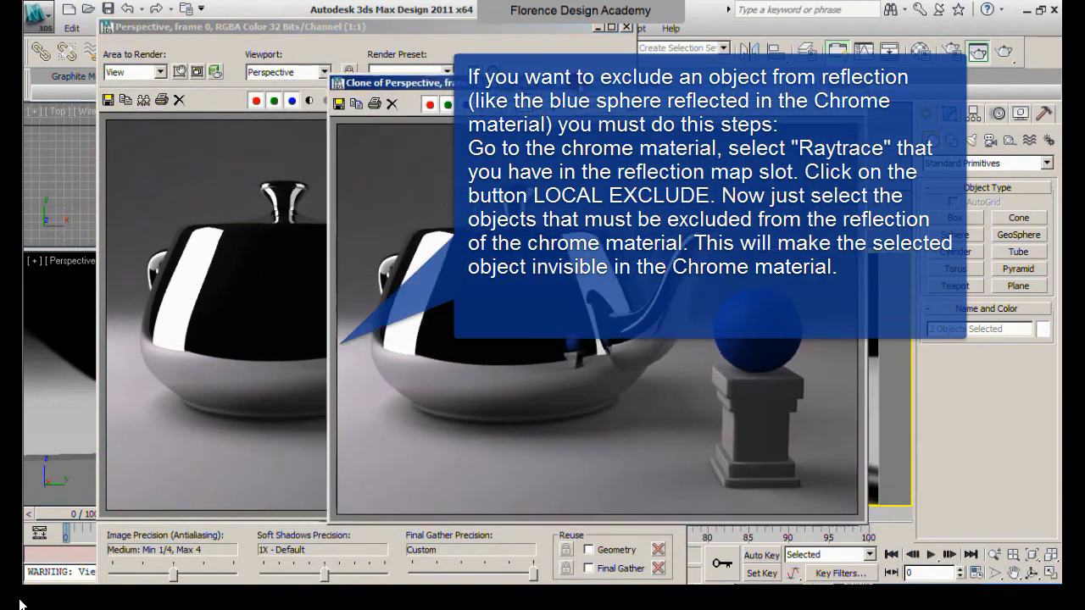
- Show the Raytrace reflection map parameters of the CHROME material
click(919, 52)
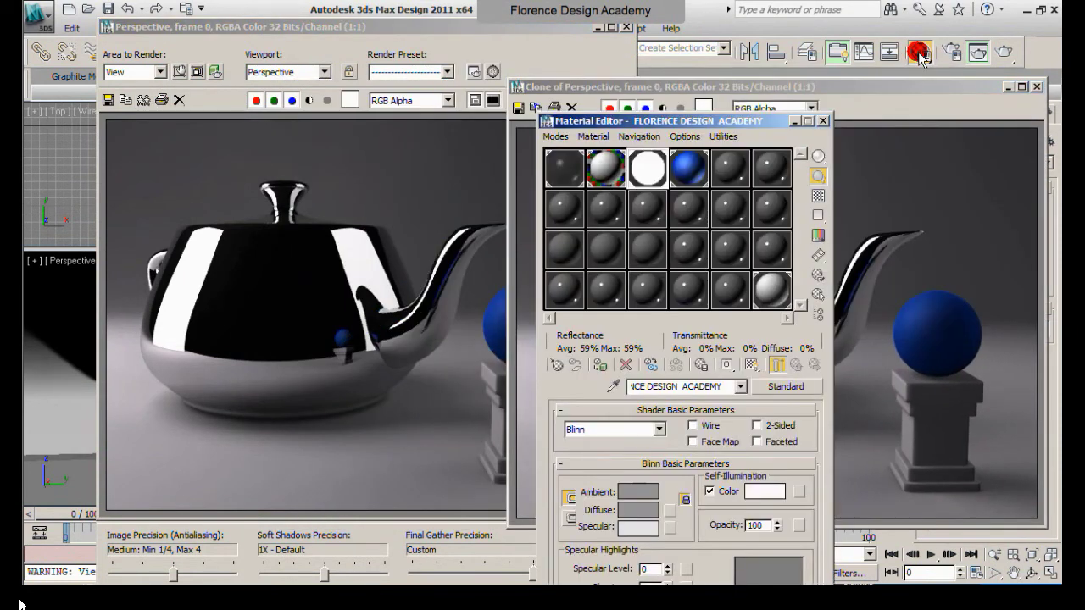
click(561, 175)
click(736, 387)
click(709, 398)
drag(712, 425, 703, 359)
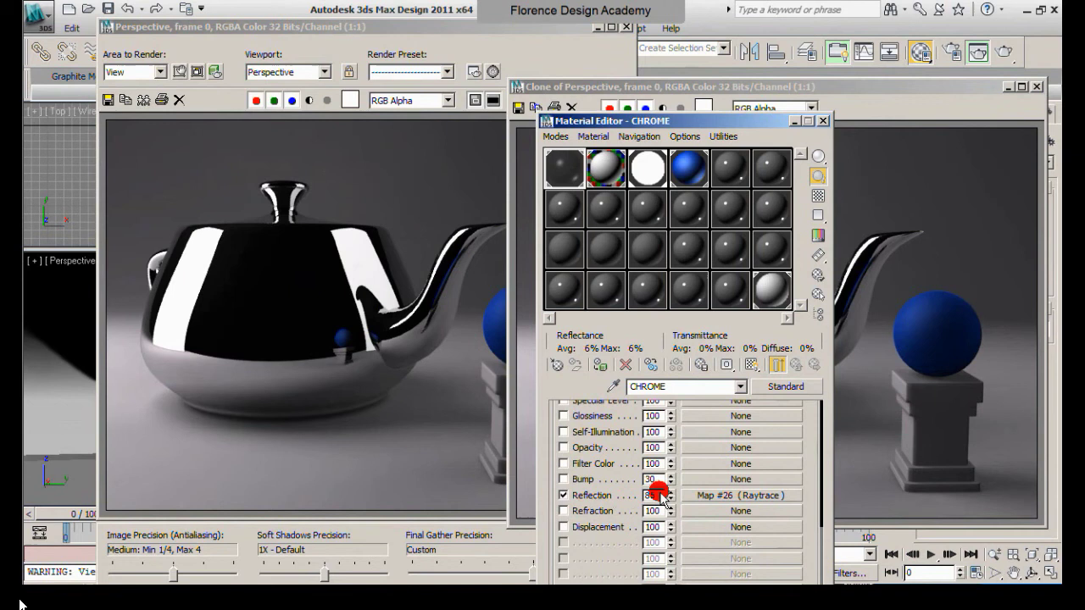
click(728, 495)
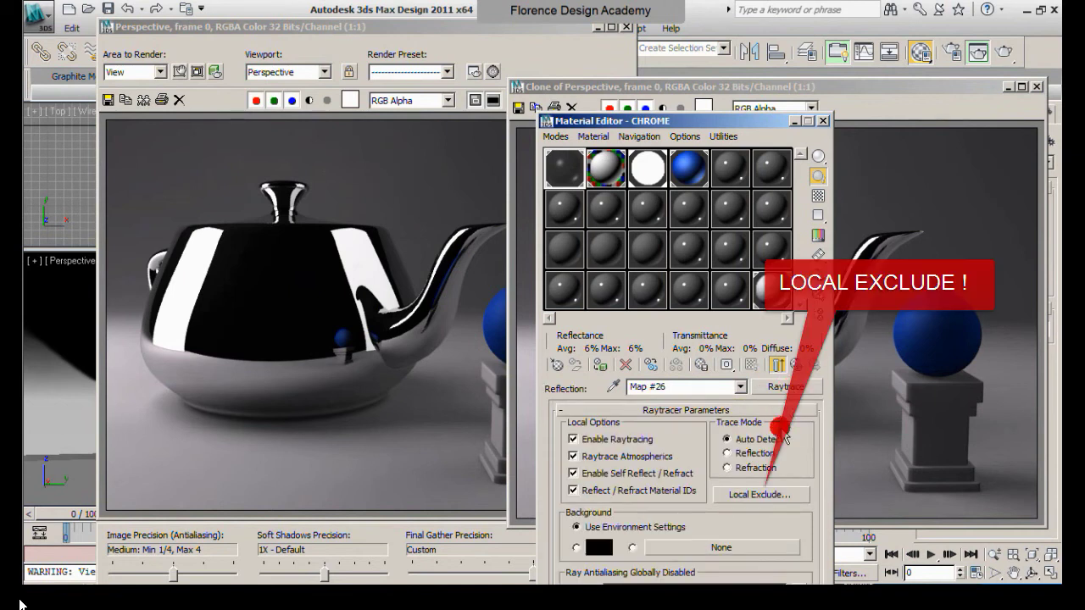
- Exclude Sphere001 from the chrome Raytrace reflection via Local Exclude, then close the Material Editor
click(760, 495)
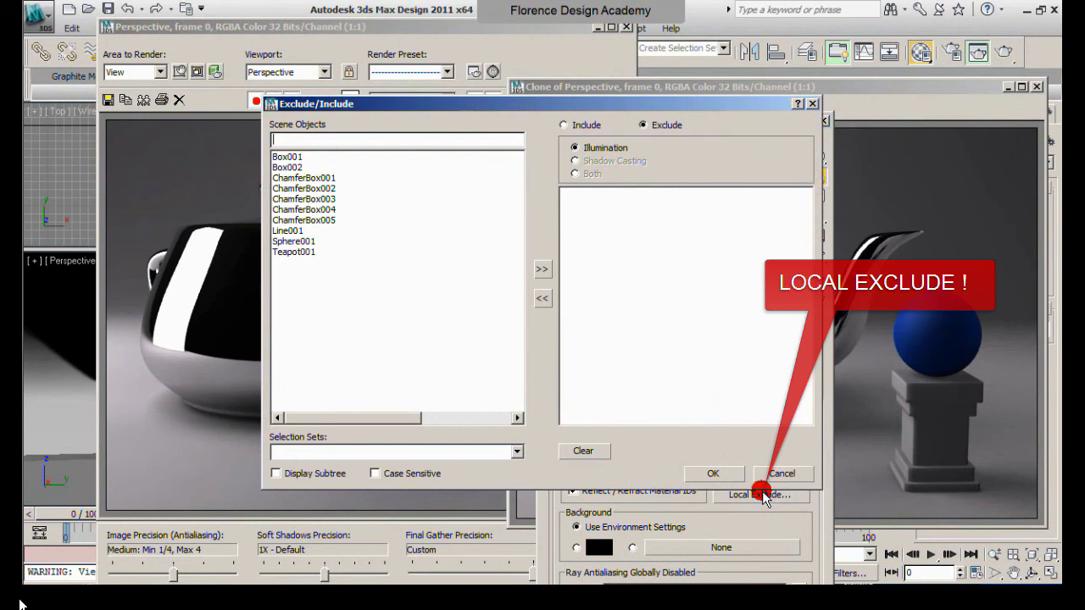
click(300, 241)
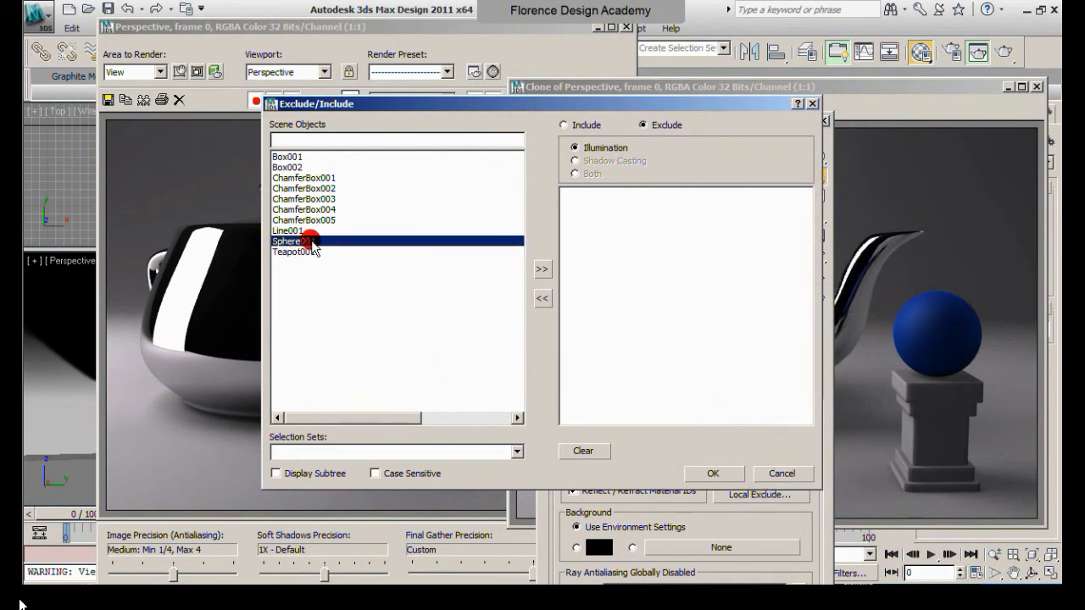
click(544, 269)
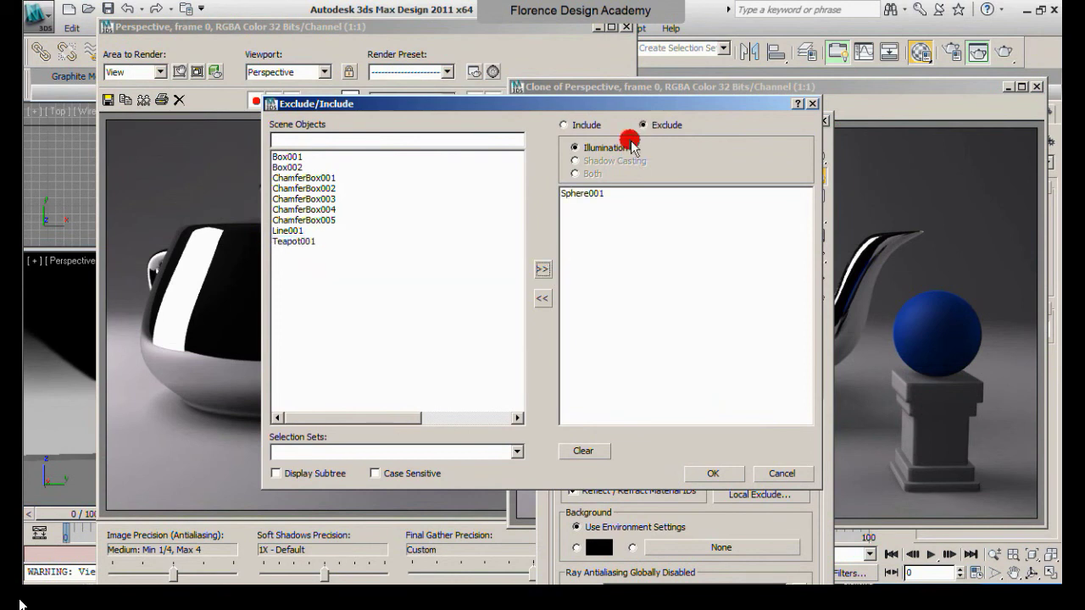
click(704, 474)
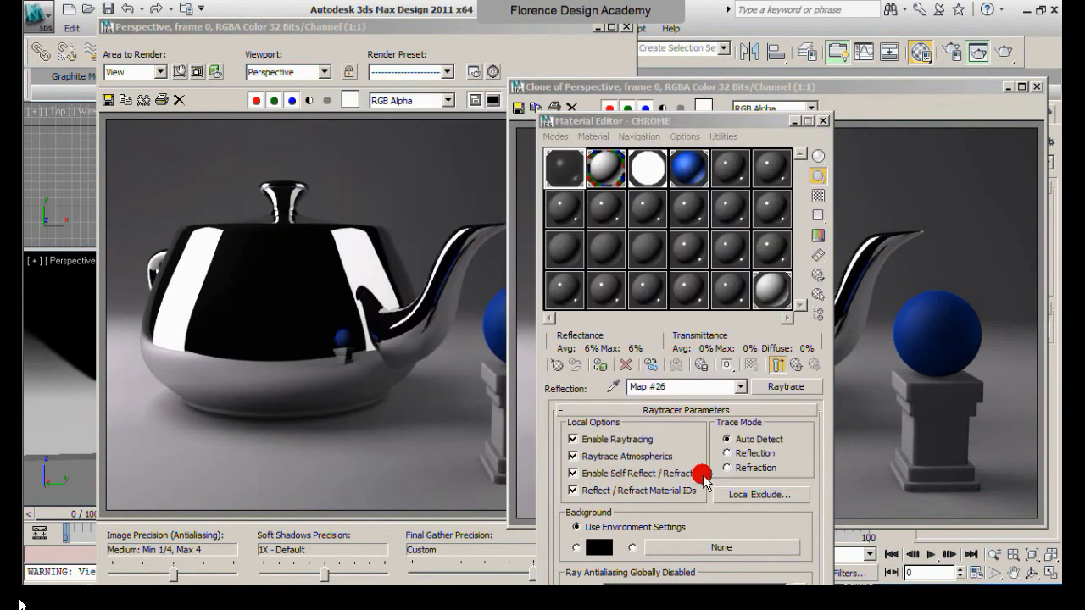
click(822, 120)
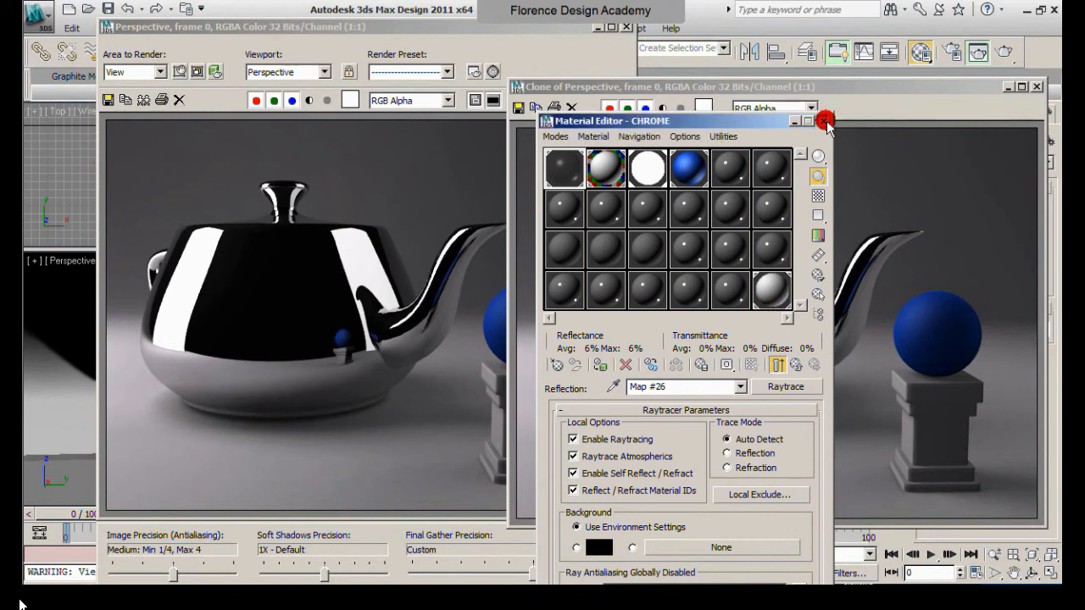
- Re-render the scene and set the new render beside the earlier cloned render
click(1003, 51)
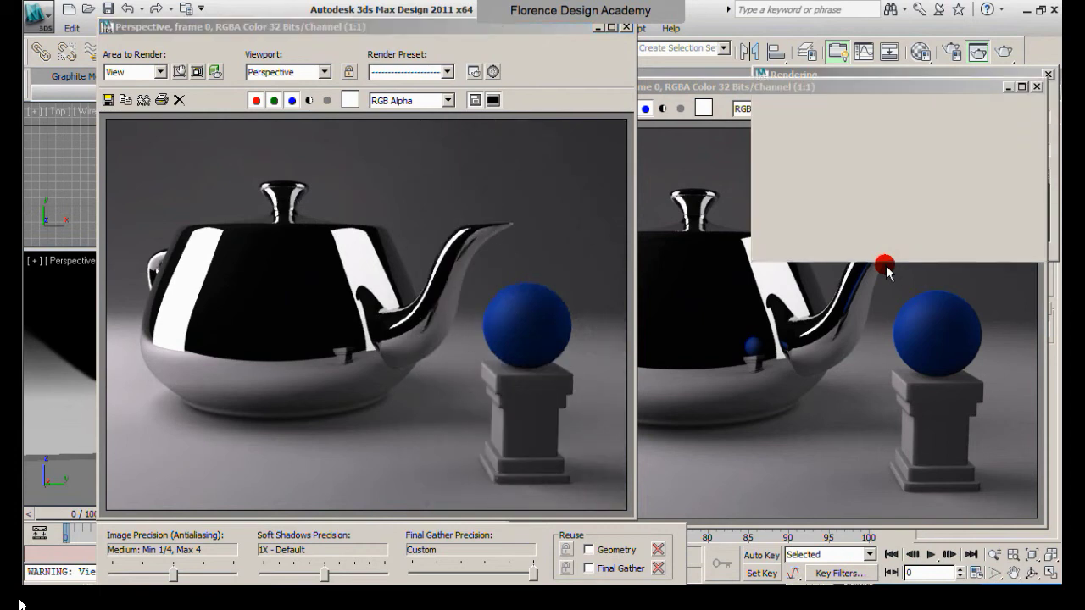
drag(494, 36, 433, 47)
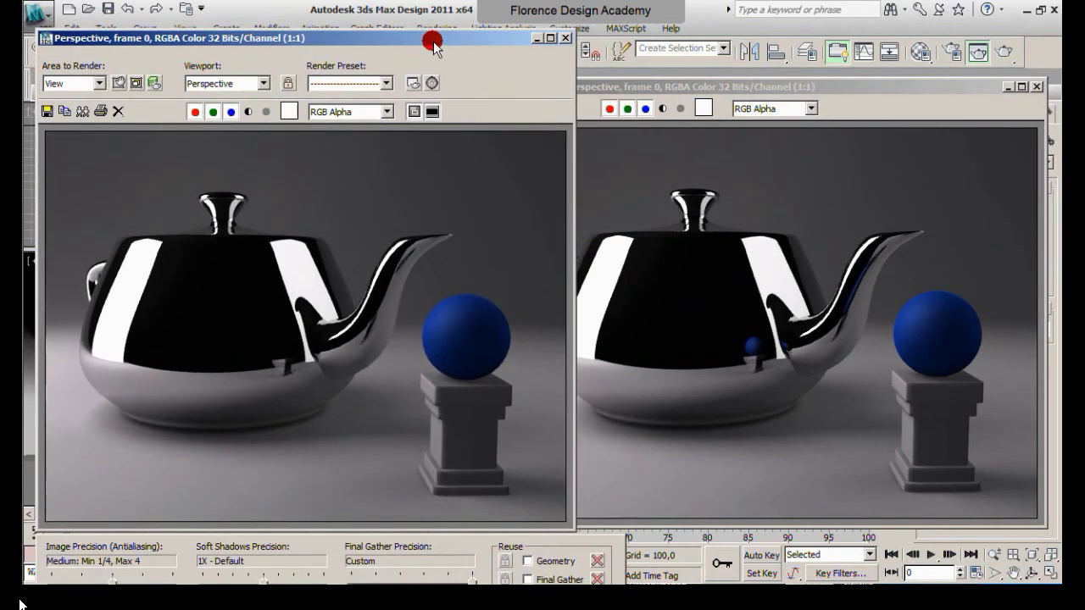
click(730, 316)
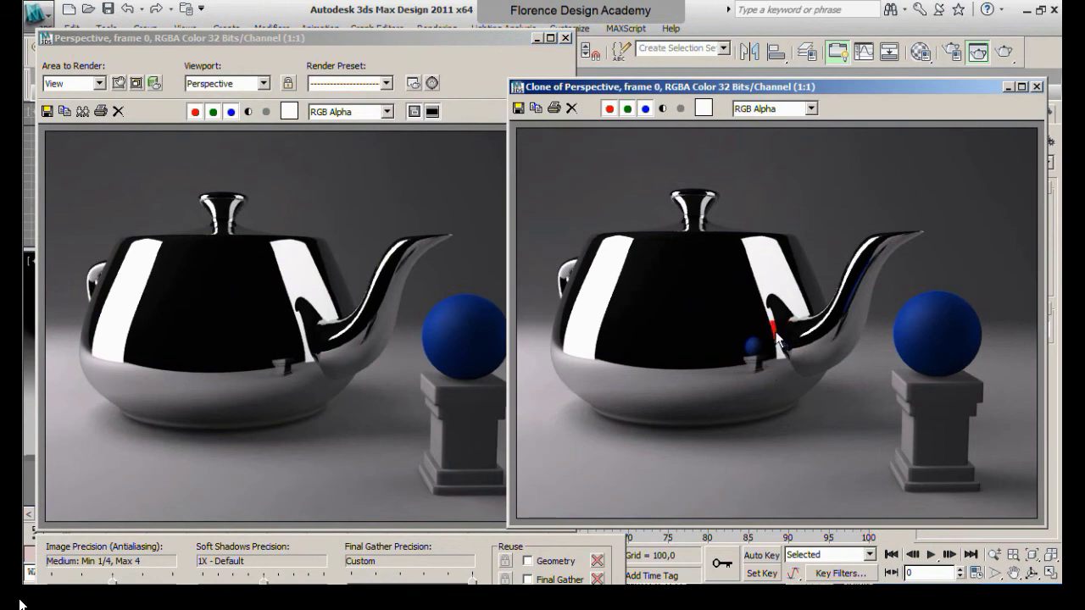
click(300, 310)
- Move Sphere001 back to Scene Objects, leaving the reflection's exclude list empty
key(m)
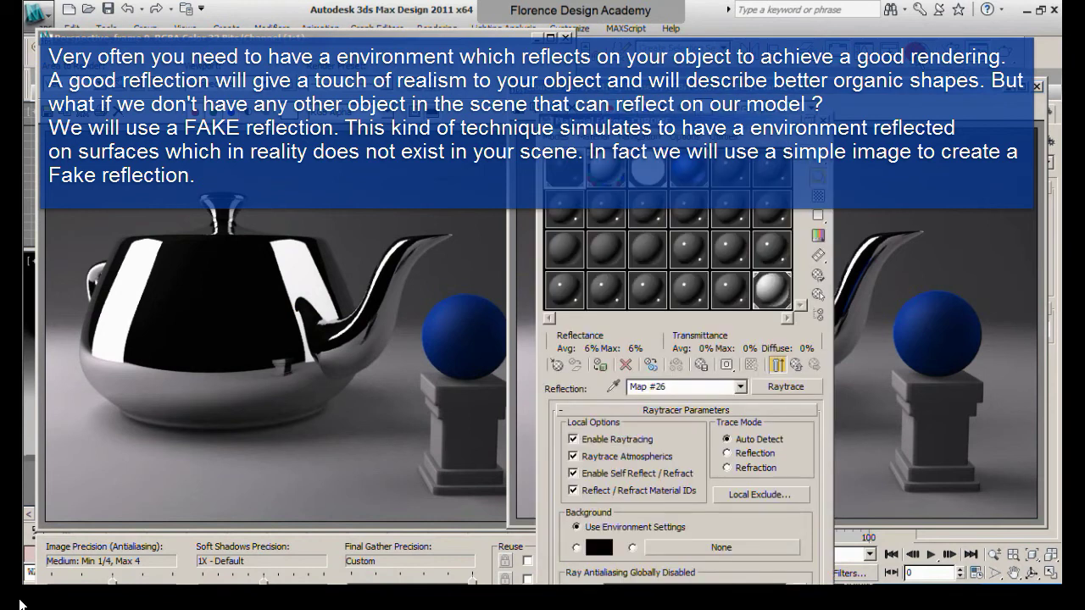
click(789, 490)
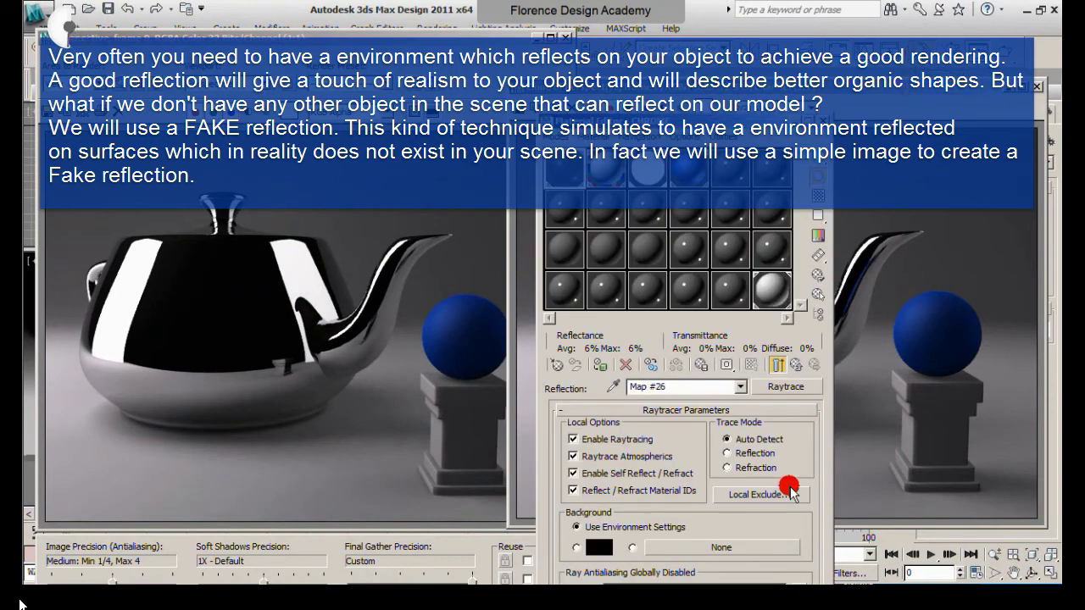
click(788, 492)
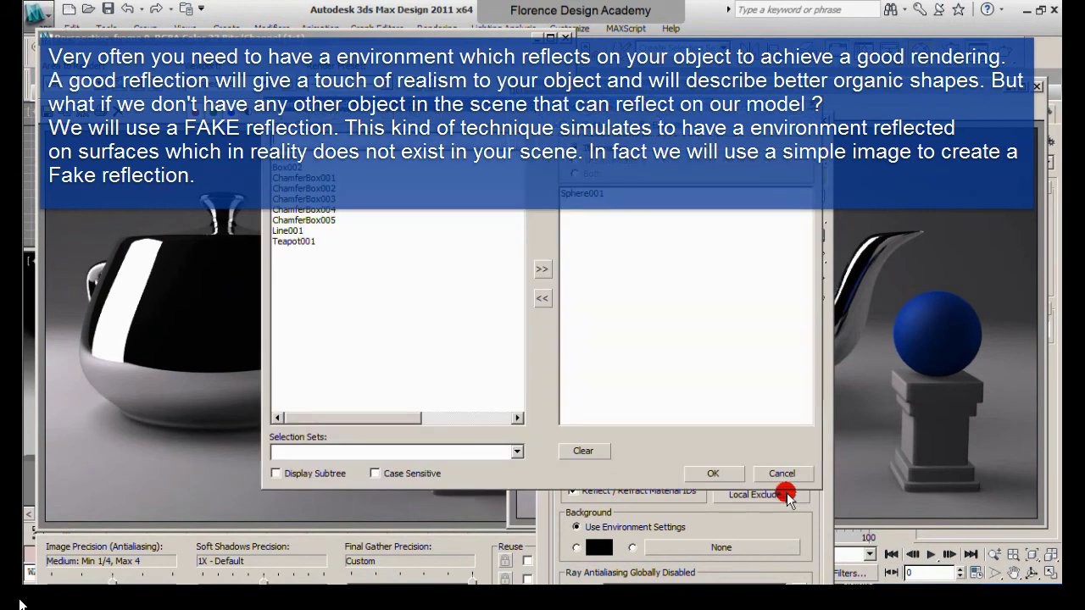
click(582, 193)
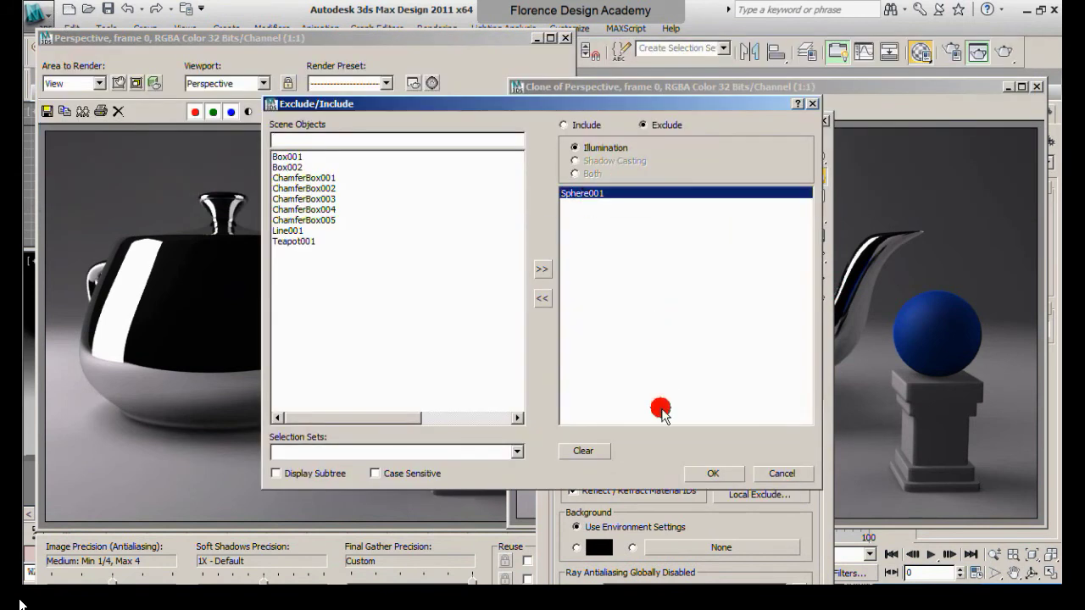
click(543, 298)
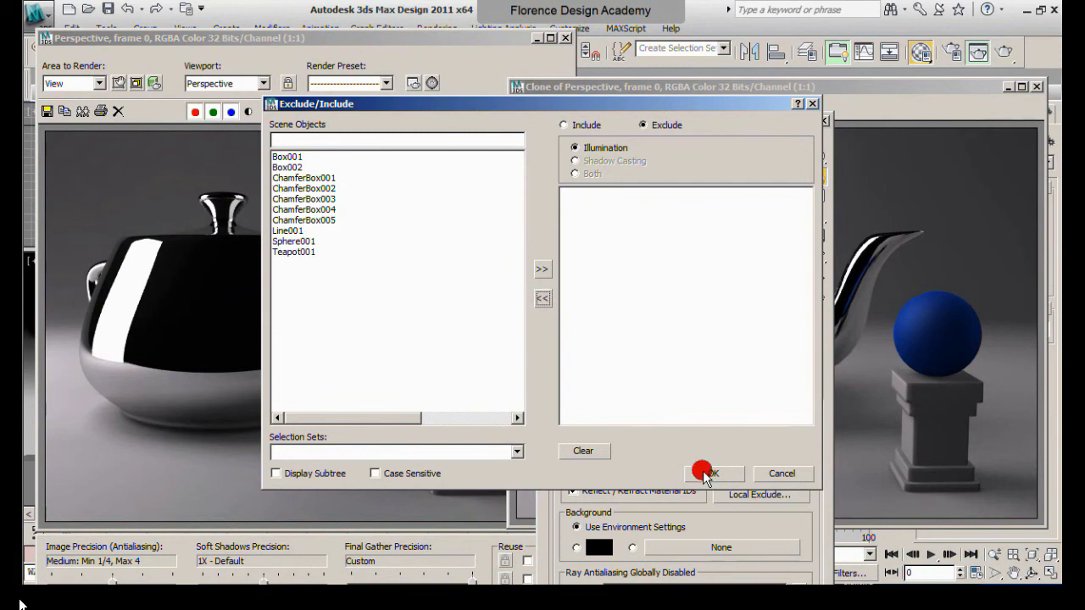
click(706, 473)
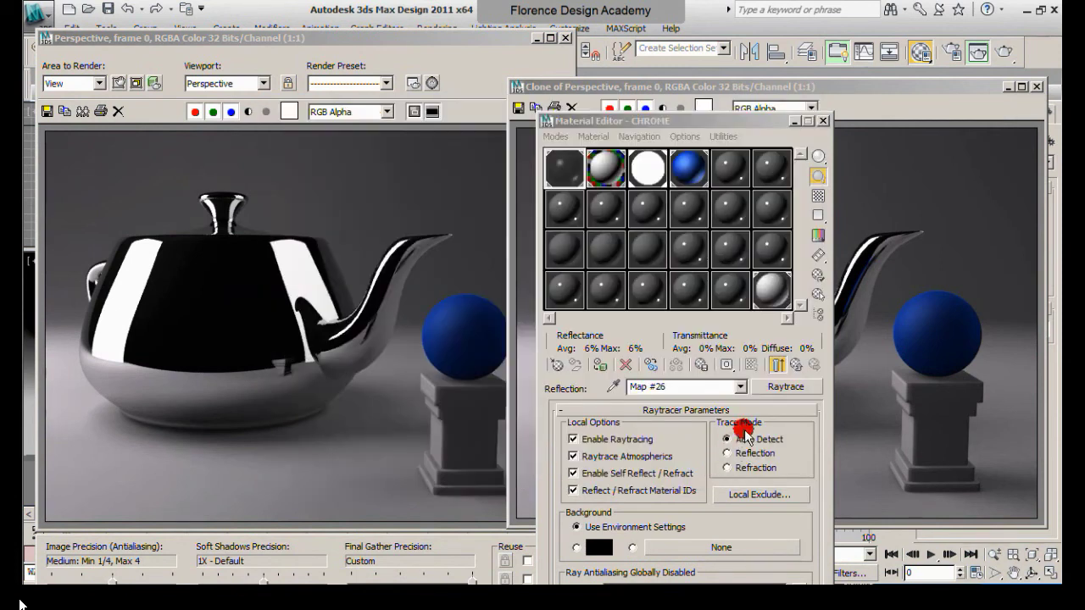
- Return to the CHROME material's Map #26 Raytrace settings and choose a Background map
click(740, 387)
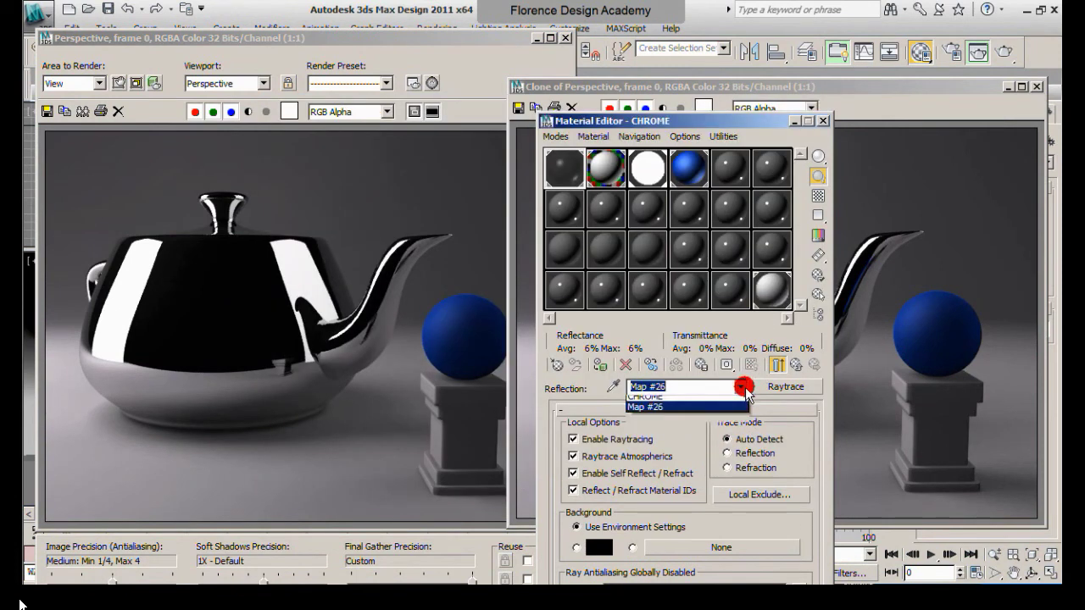
click(706, 399)
drag(669, 122, 689, 11)
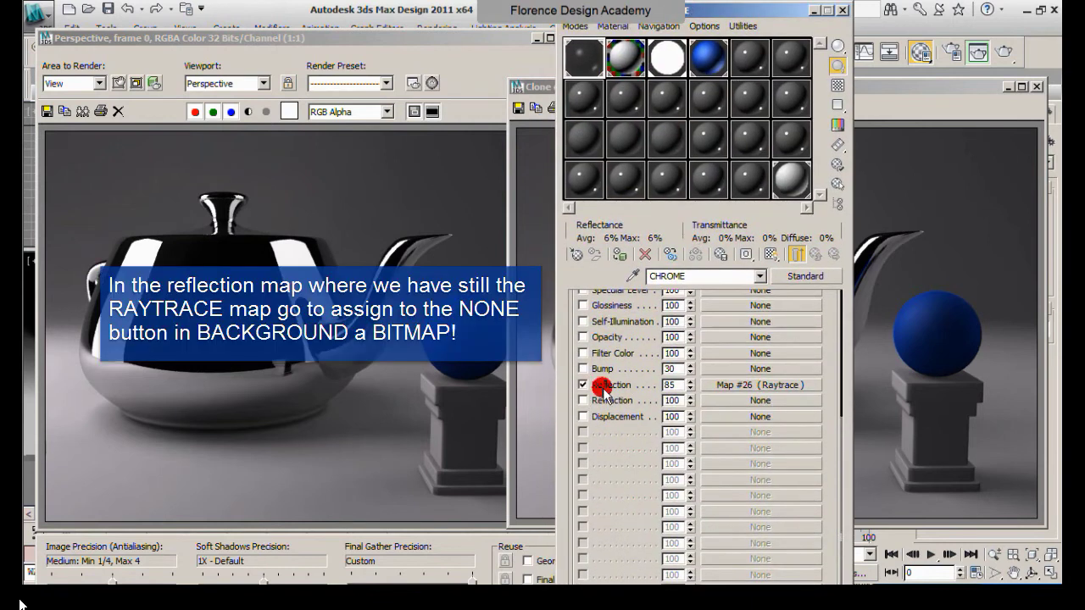
click(719, 386)
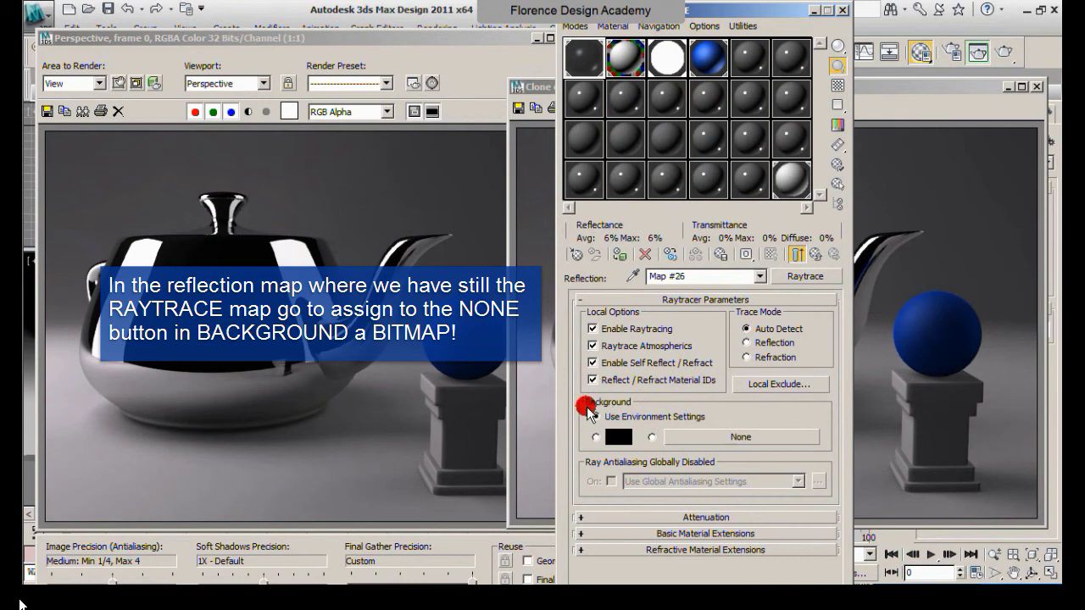
click(709, 437)
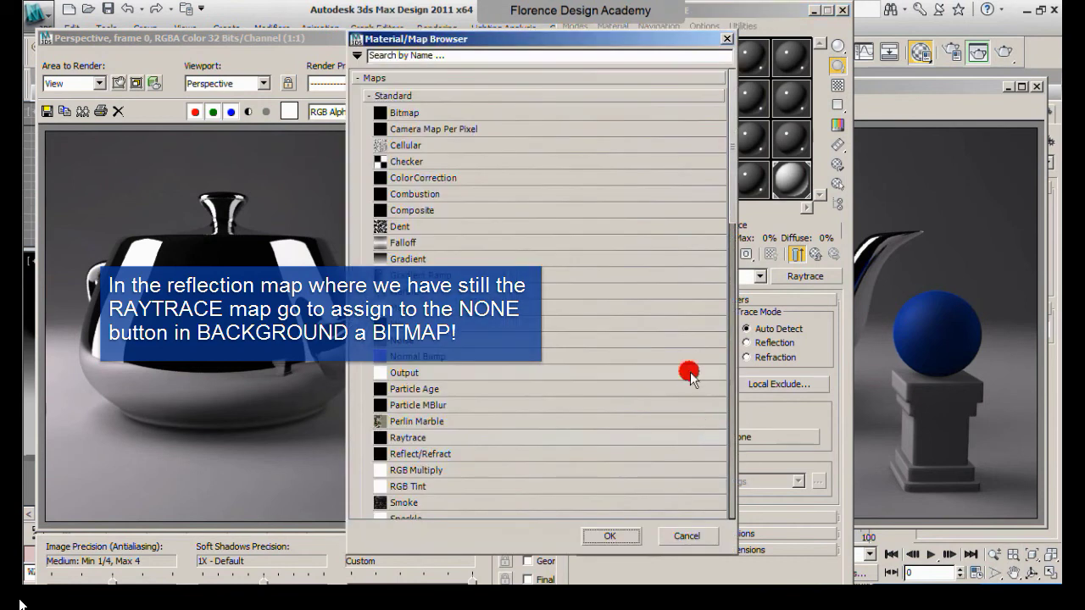
- Load chrome_material_05.jpg as a Bitmap for the Raytrace reflection's background
double_click(403, 115)
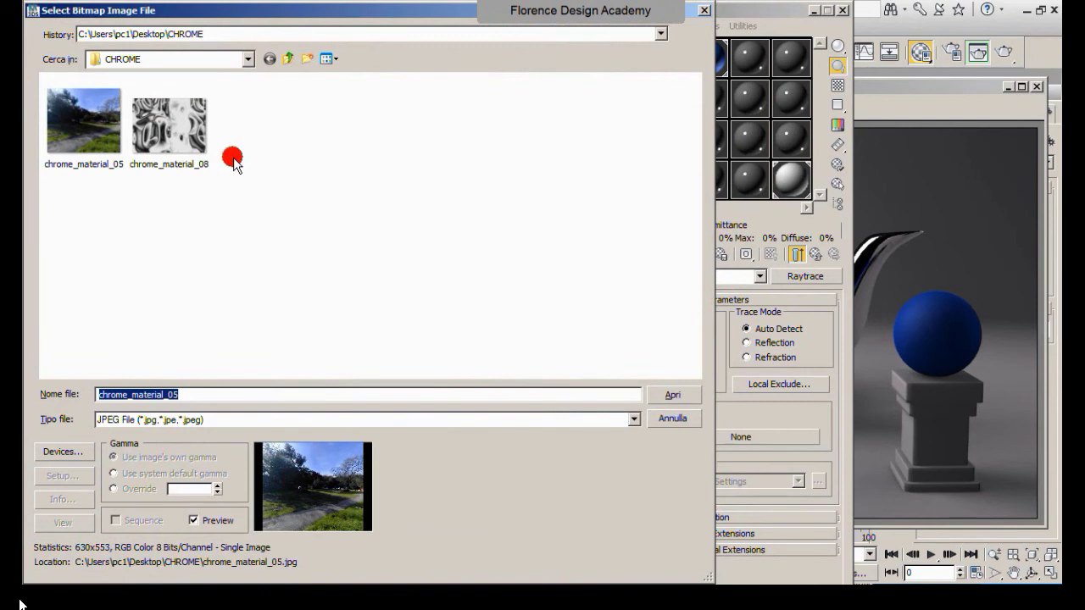
click(88, 116)
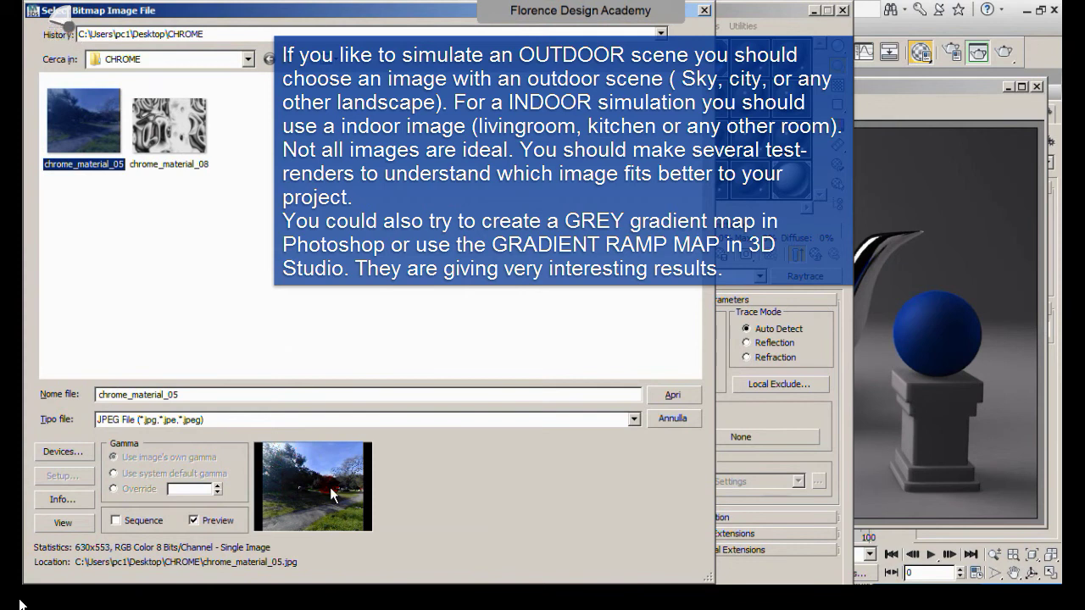
click(670, 394)
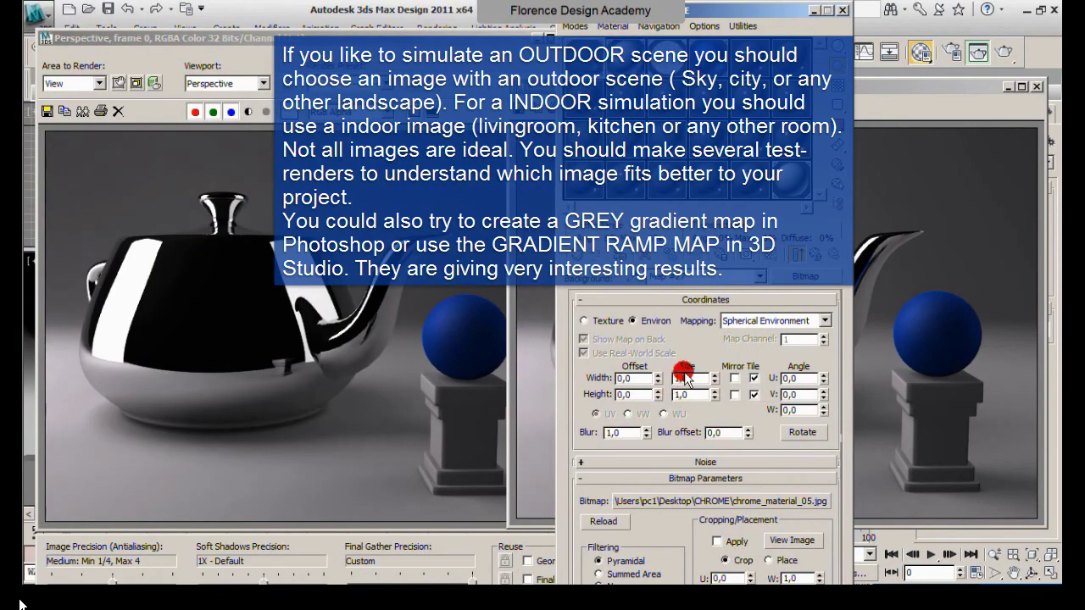
- Render the Perspective view with the outdoor photo as a fake reflection
click(1001, 52)
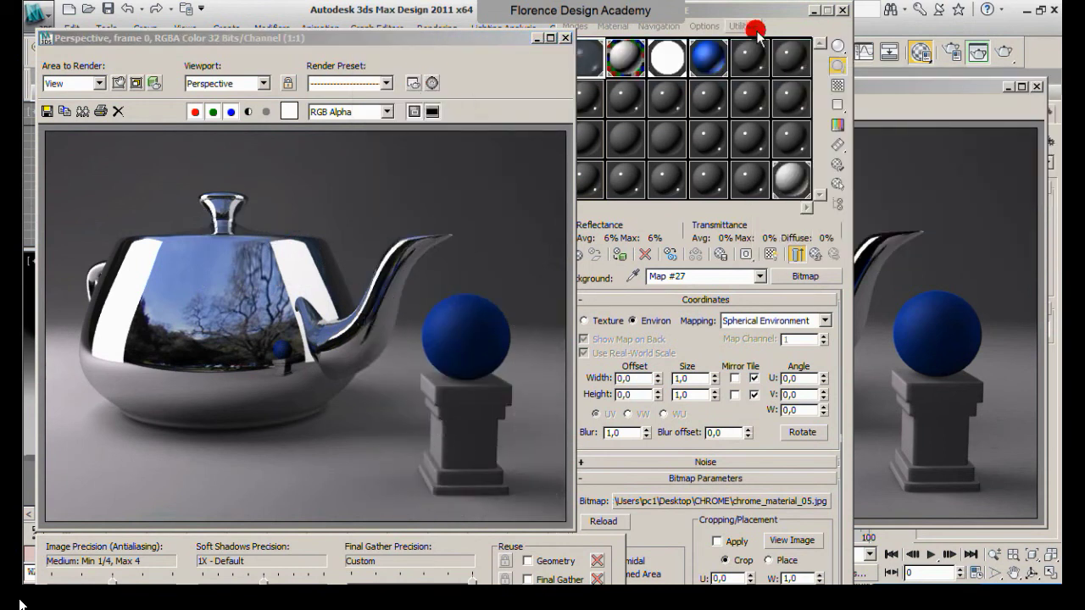
- Close the Material Editor, the cloned frame and the photo-reflection render window
click(842, 10)
drag(736, 86, 688, 74)
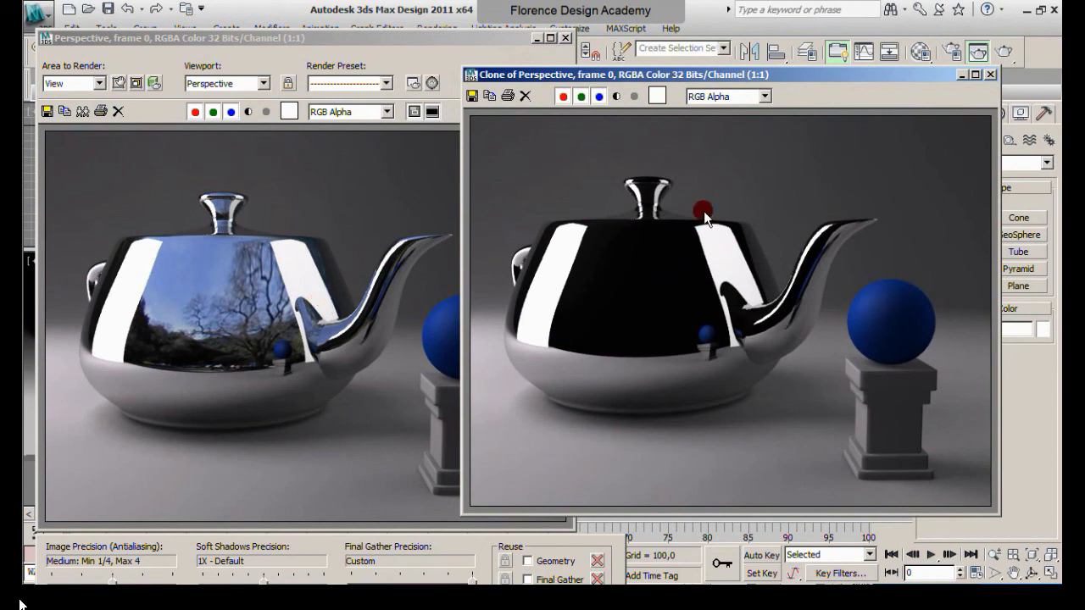
click(989, 75)
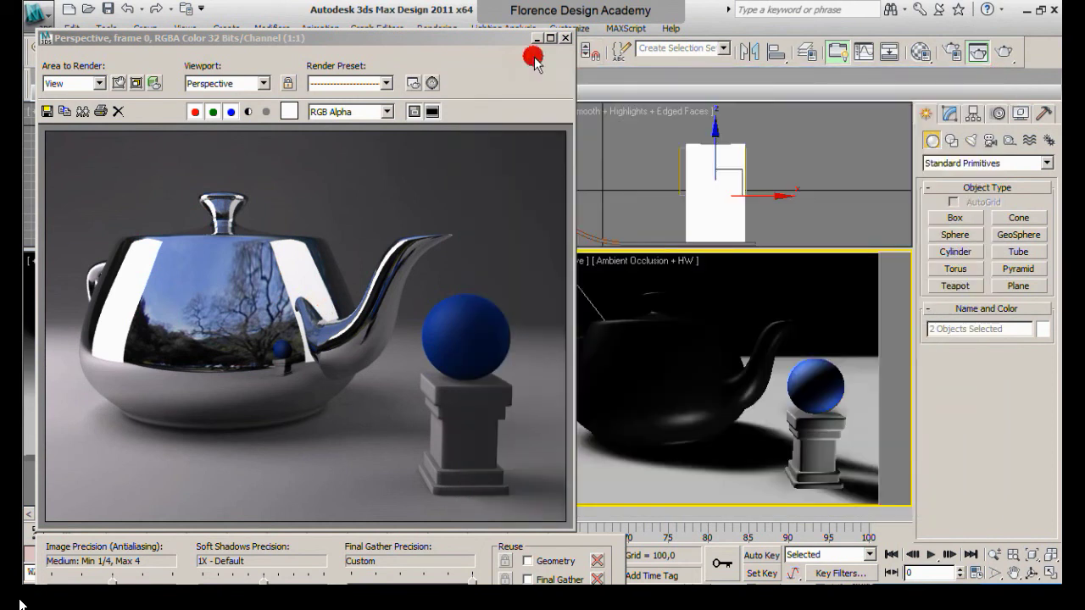
click(565, 42)
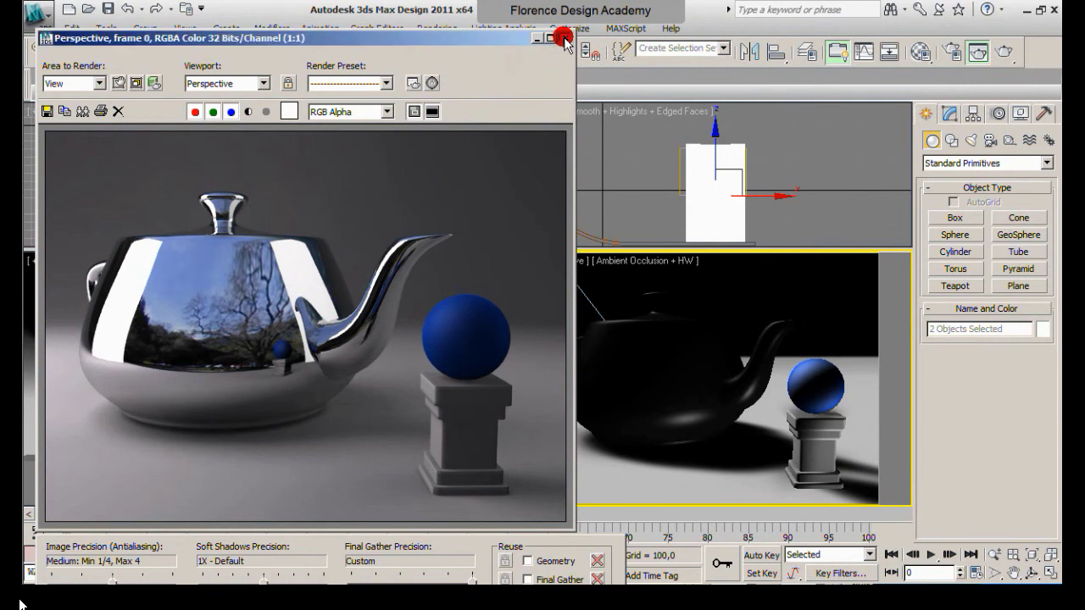
click(564, 39)
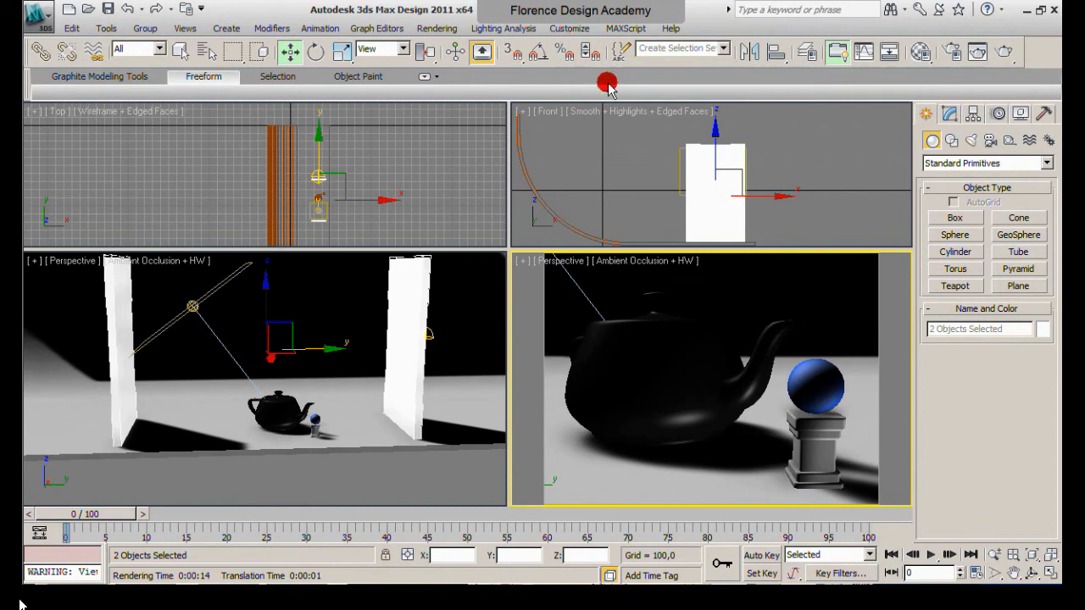
right_click(705, 319)
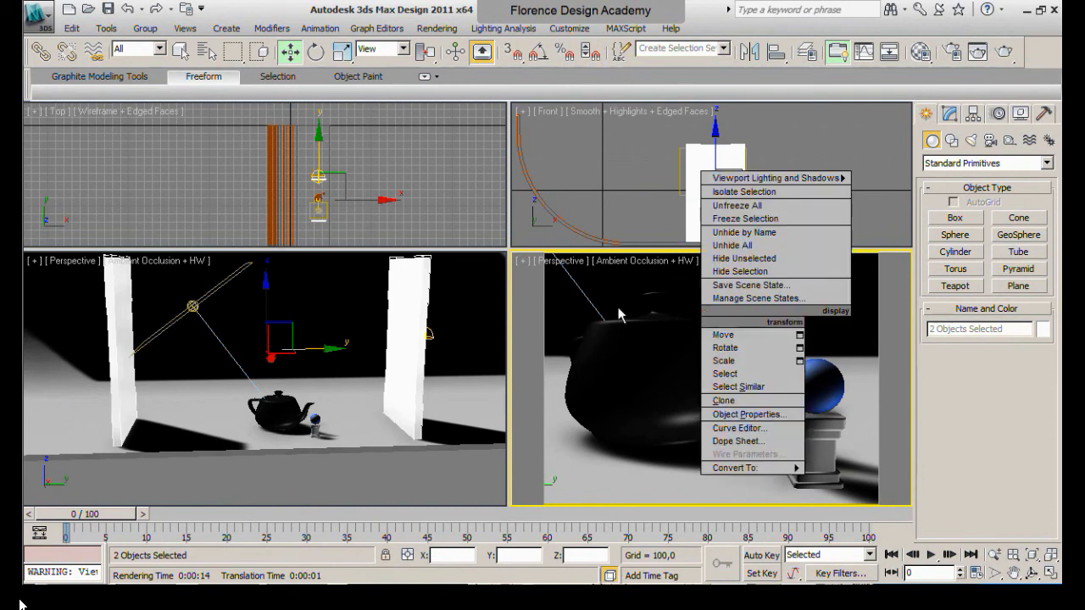
- Maximize the Perspective viewport and collapse Bitmap Parameters in the Material Editor
click(629, 319)
click(1045, 571)
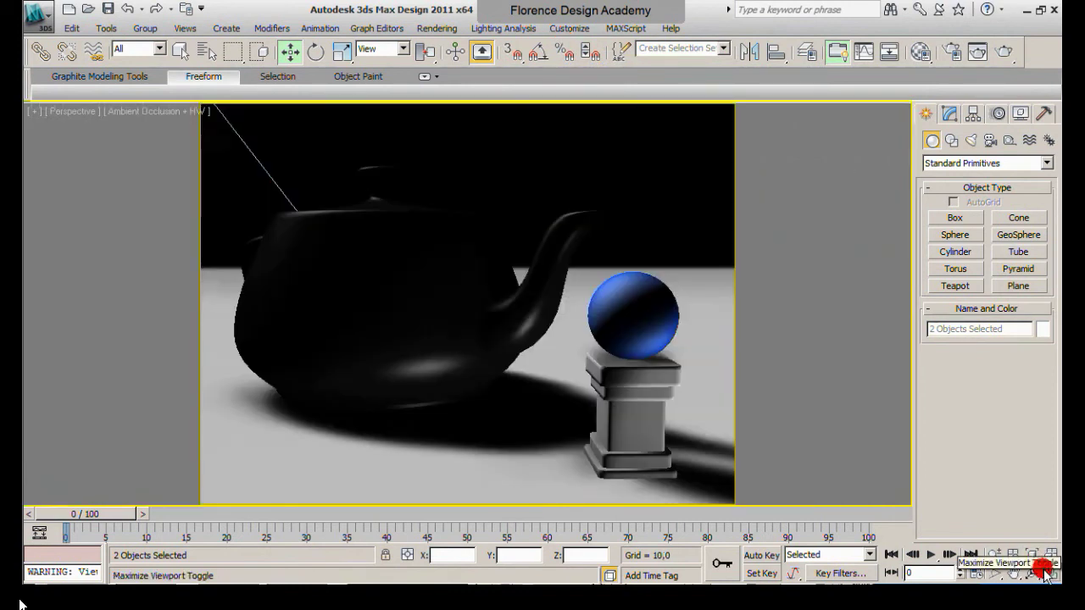
key(m)
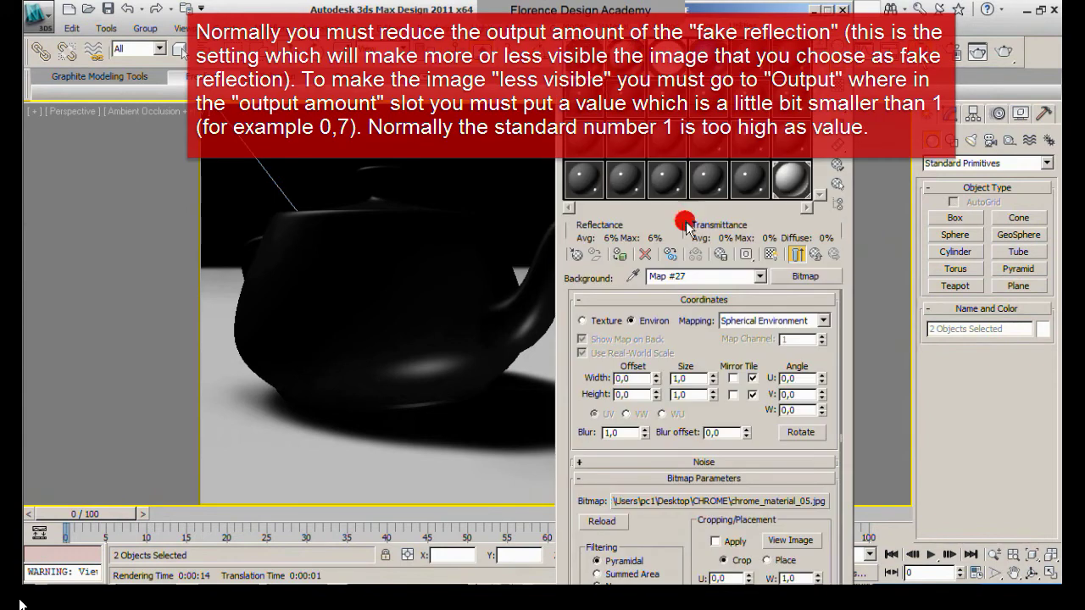
scroll(708, 360, down, 3)
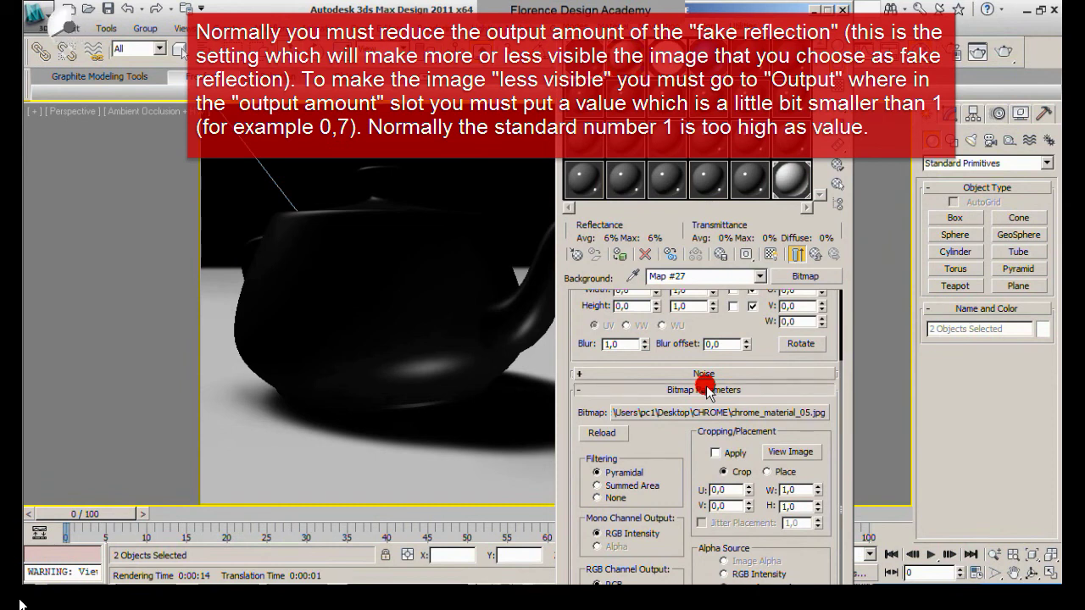
click(706, 389)
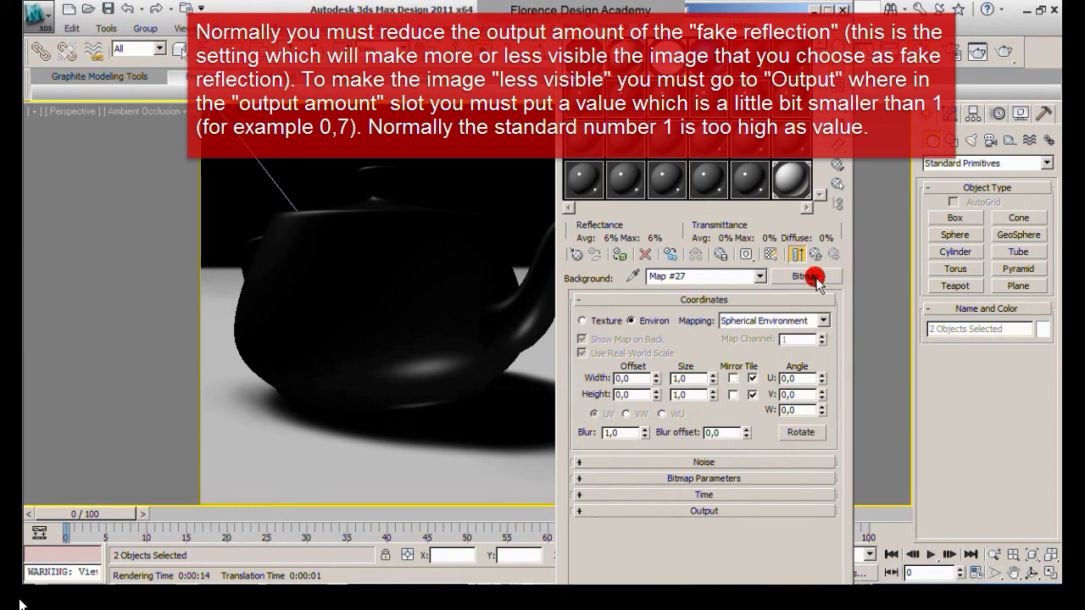
- Render the teapot with its outdoor reflection and clone the rendered frame
click(975, 53)
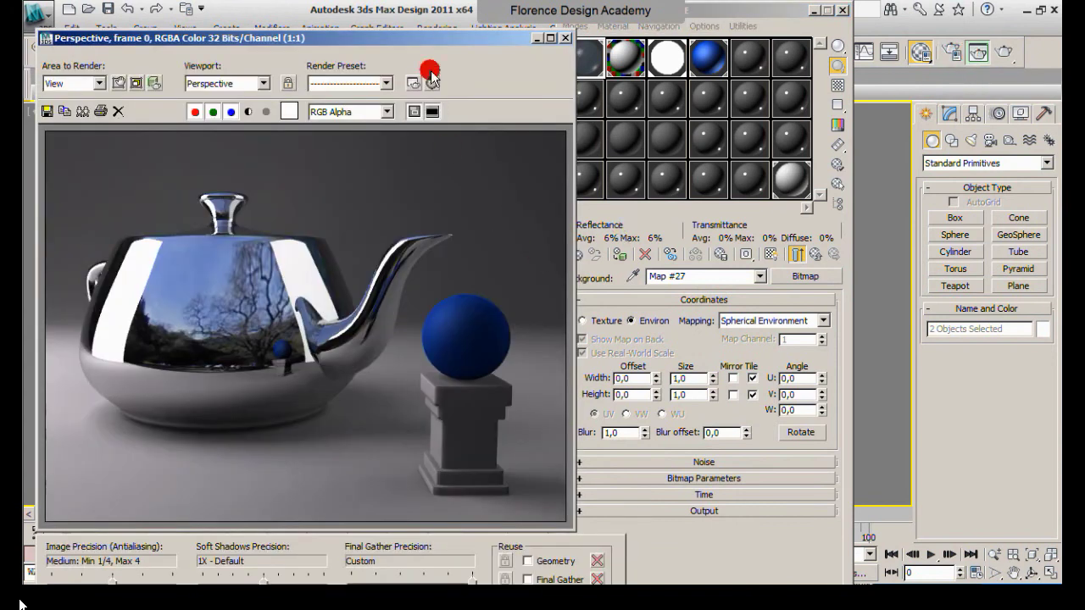
drag(433, 34, 416, 34)
click(66, 111)
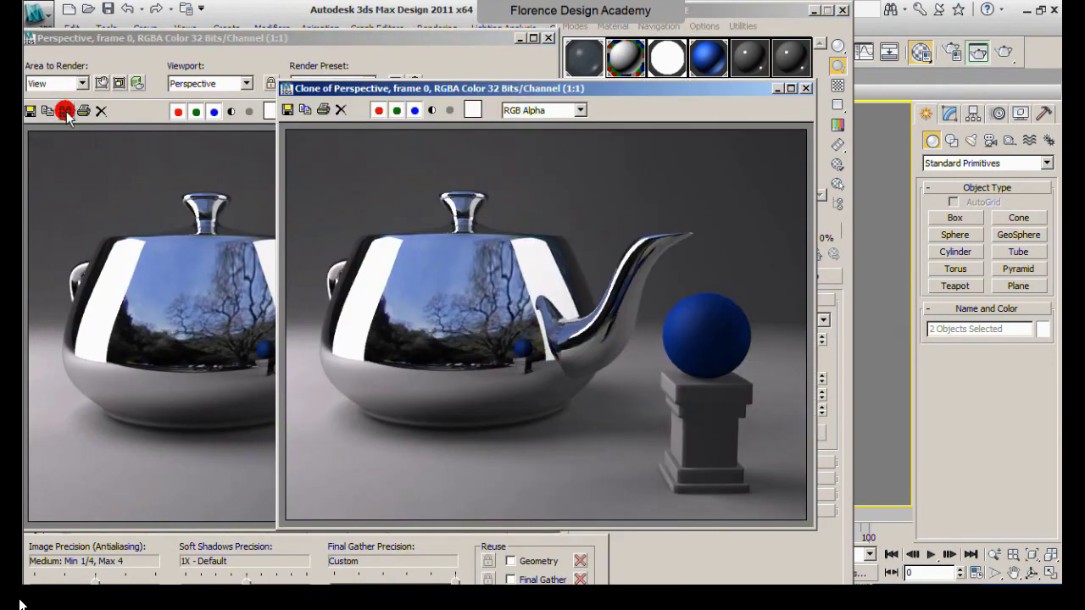
drag(536, 88, 292, 50)
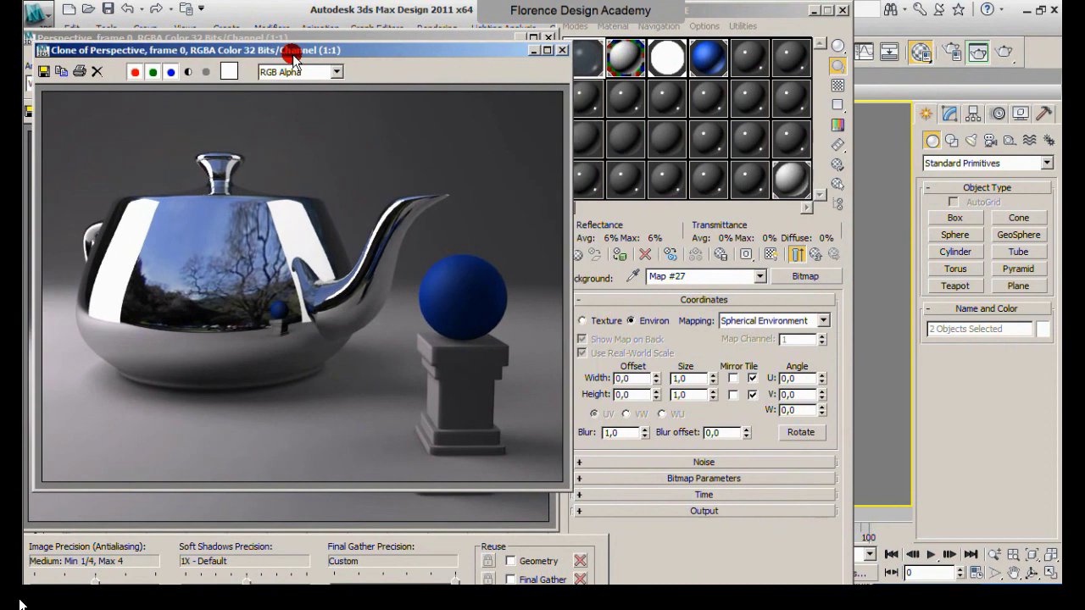
- Lower the reflection bitmap's Output Amount from 1.0 to 0.48 and re-render
click(692, 511)
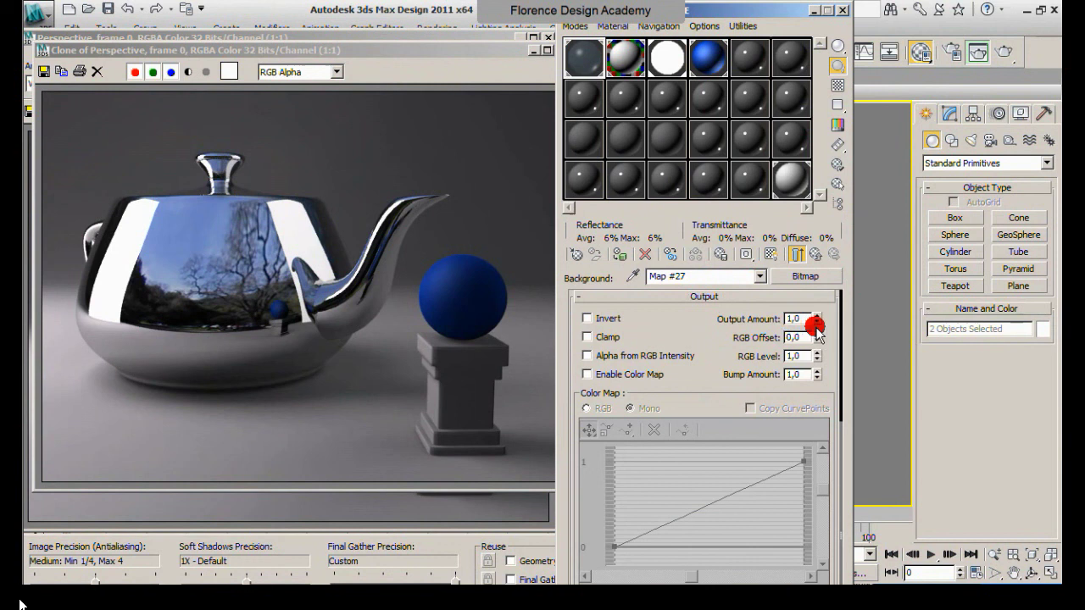
drag(816, 320, 819, 359)
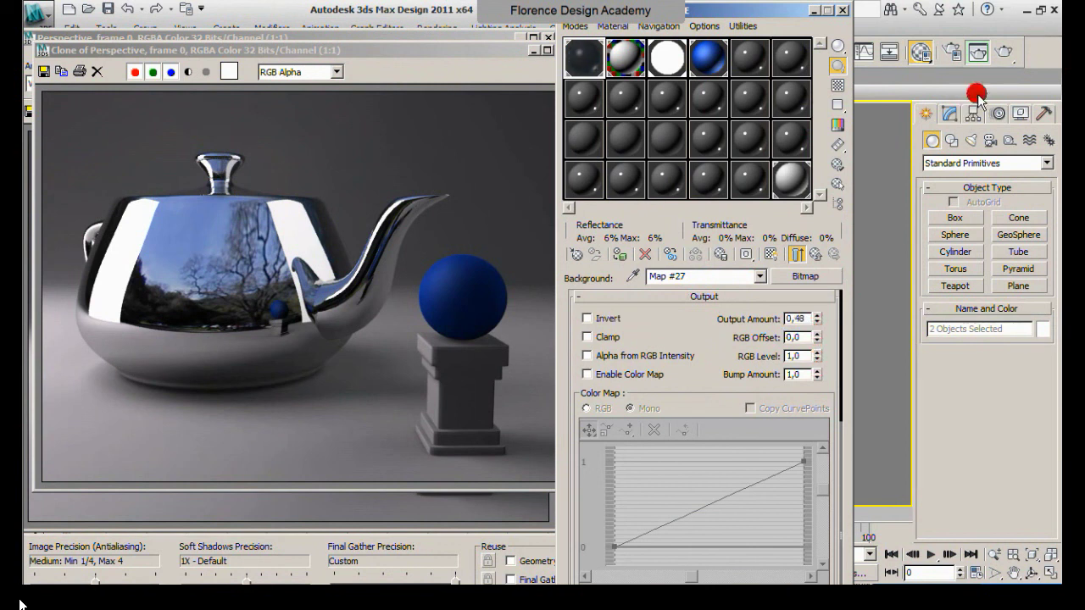
click(997, 54)
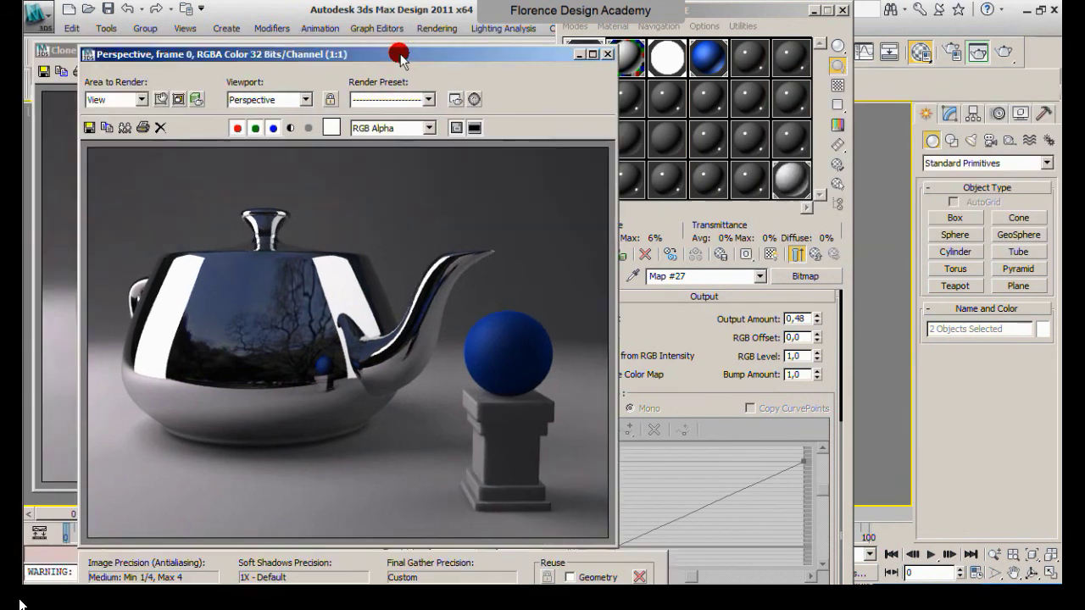
- Compare the dimmer-reflection render against the earlier clone, then recentre it
drag(352, 39, 852, 22)
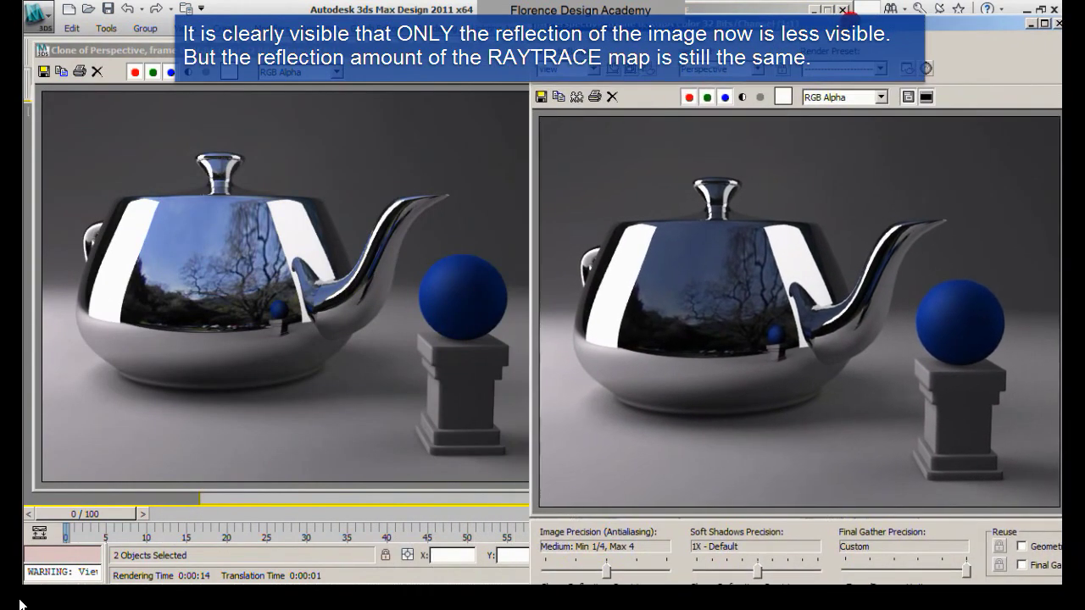
click(456, 273)
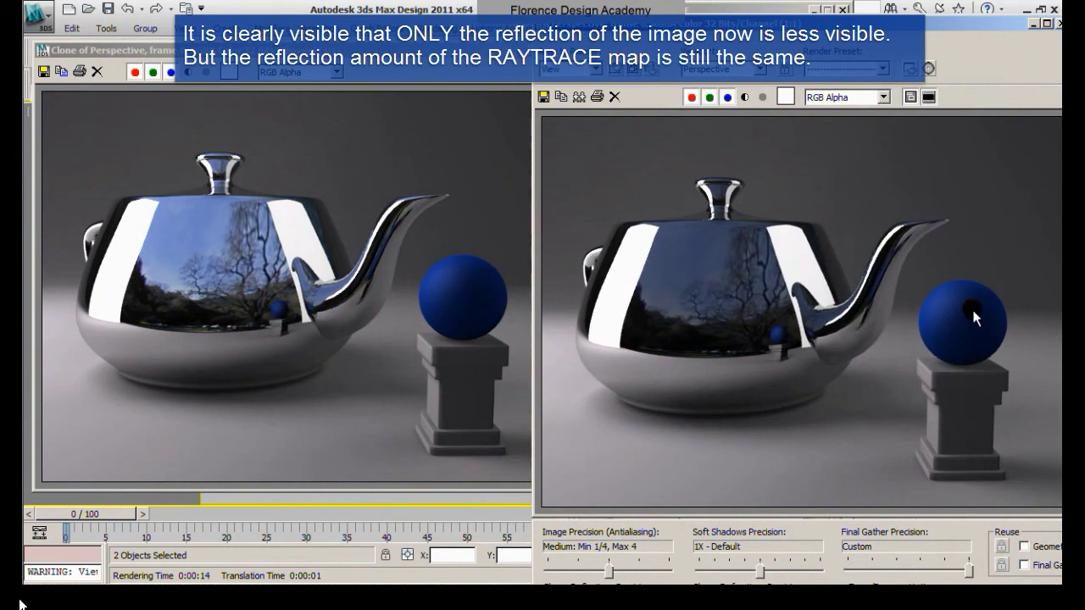
click(944, 311)
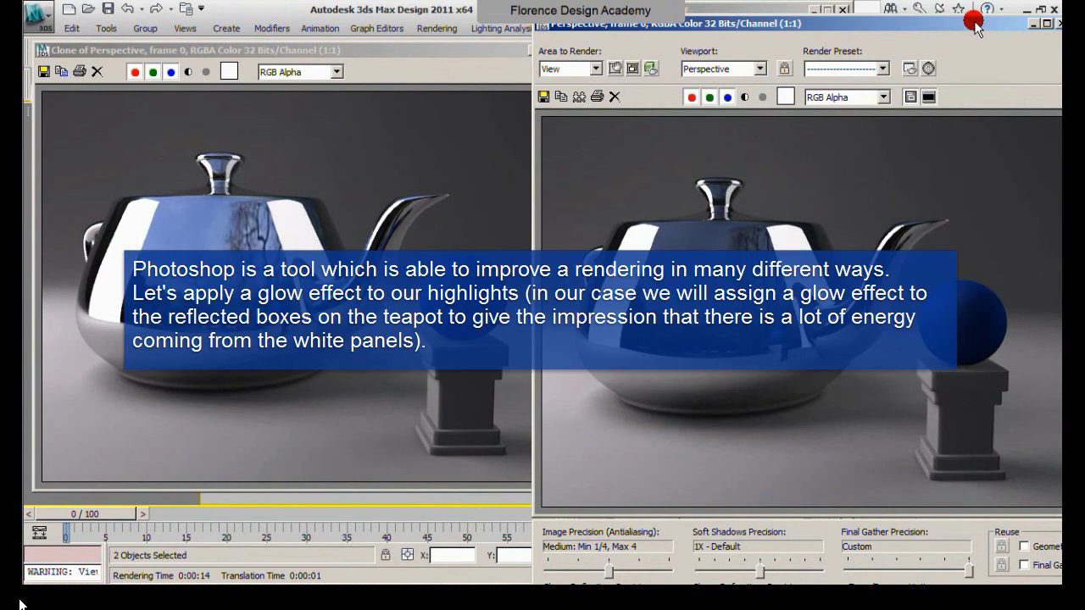
drag(973, 23, 751, 14)
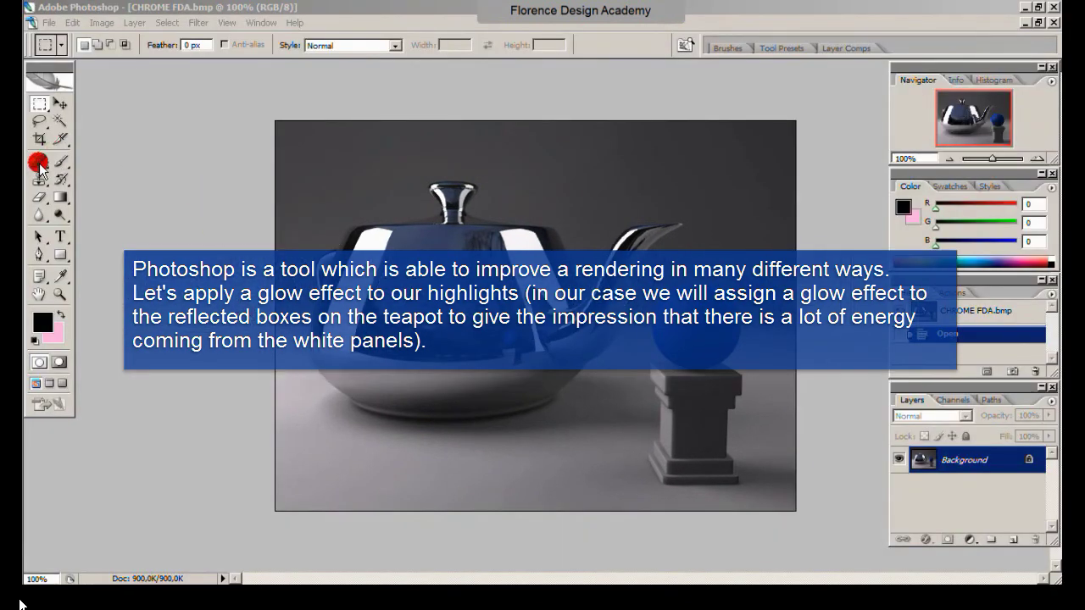
- Select the four white reflection streaks on the teapot with the Magic Wand
click(56, 116)
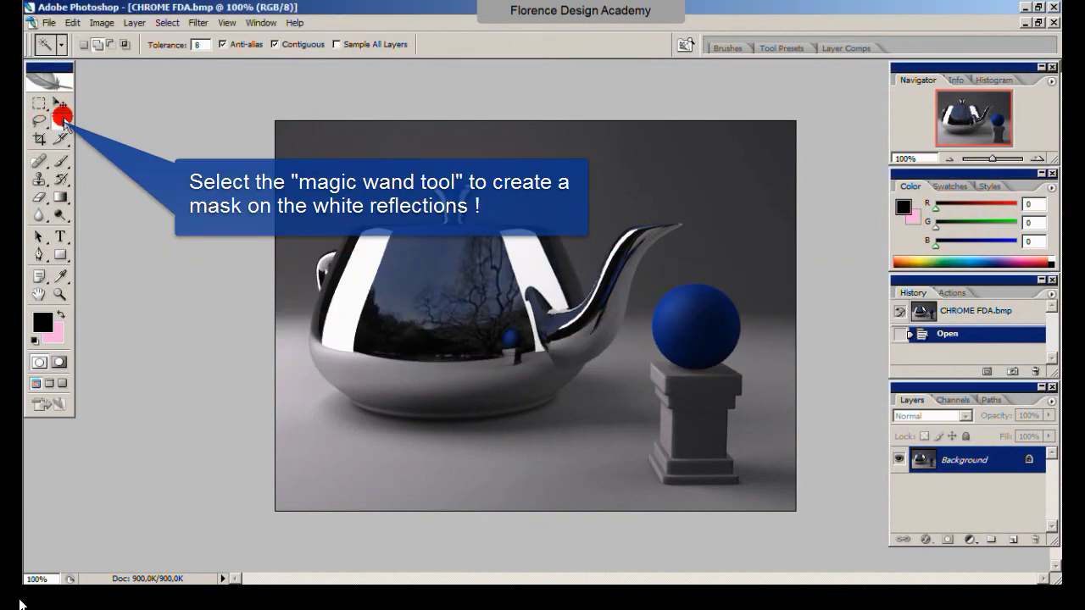
click(360, 271)
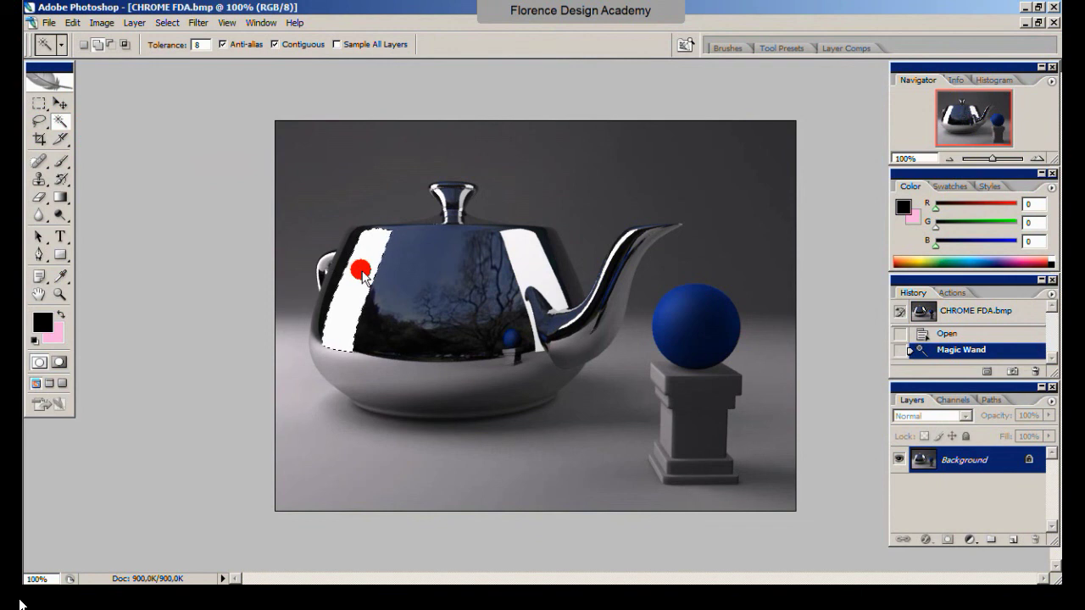
click(537, 262)
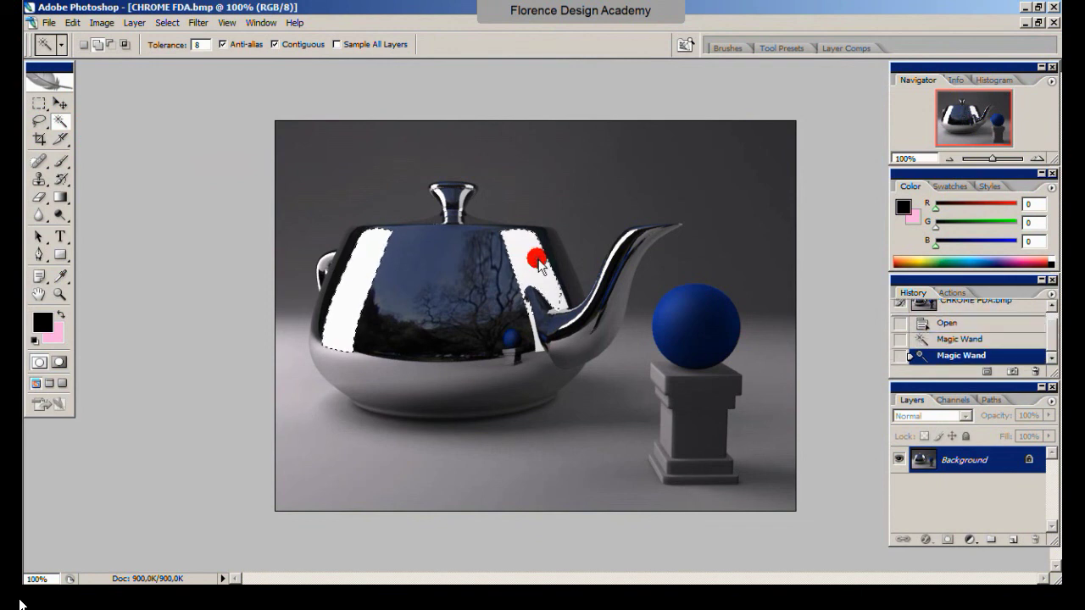
click(541, 352)
click(536, 327)
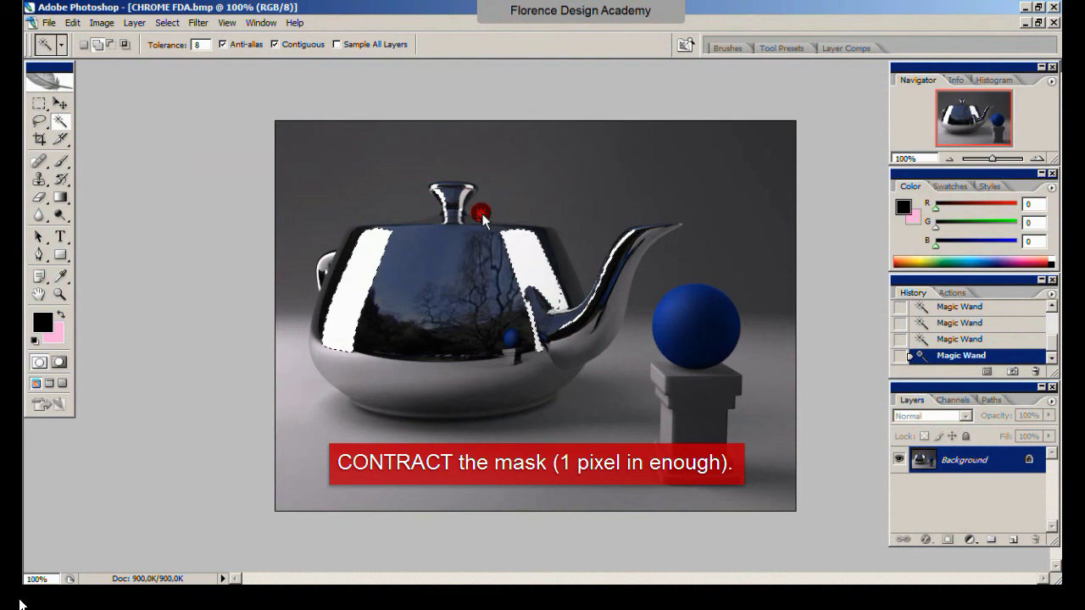
- Contract the highlight selection slightly with Select > Modify > Contract
click(169, 23)
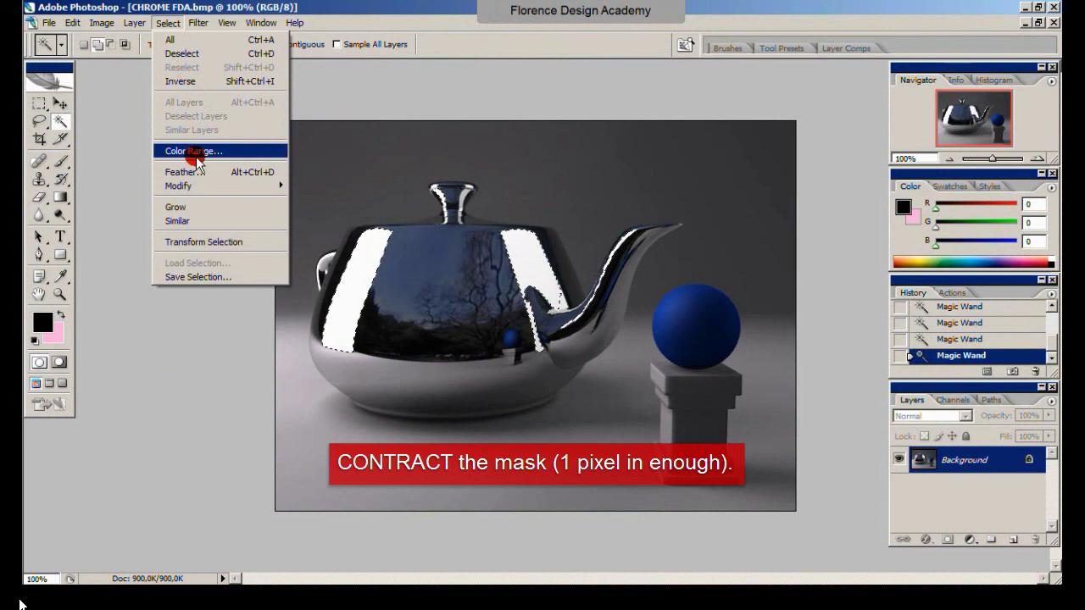
click(204, 187)
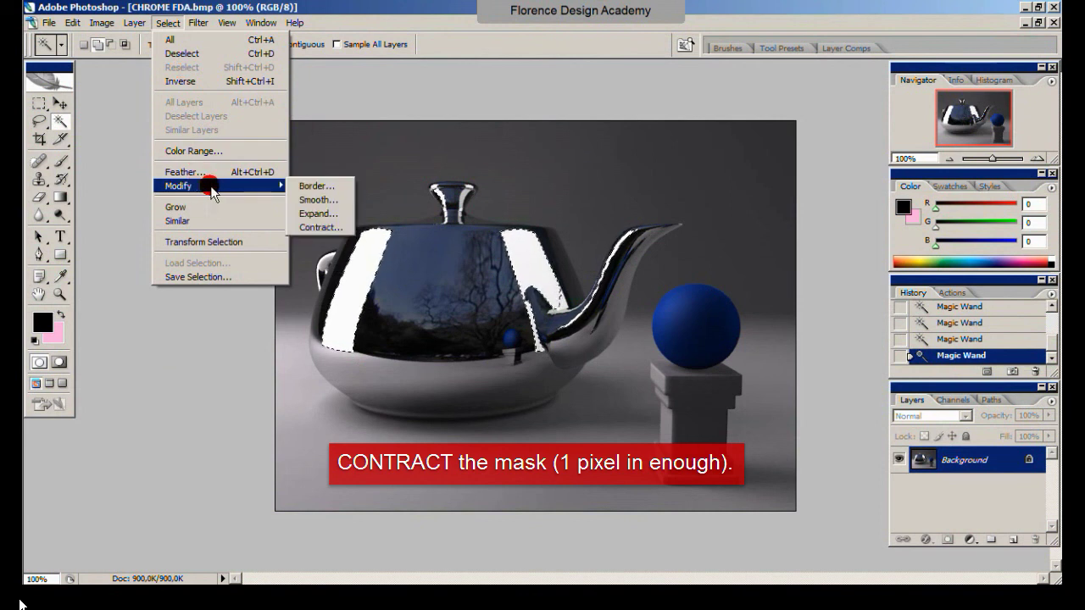
click(314, 227)
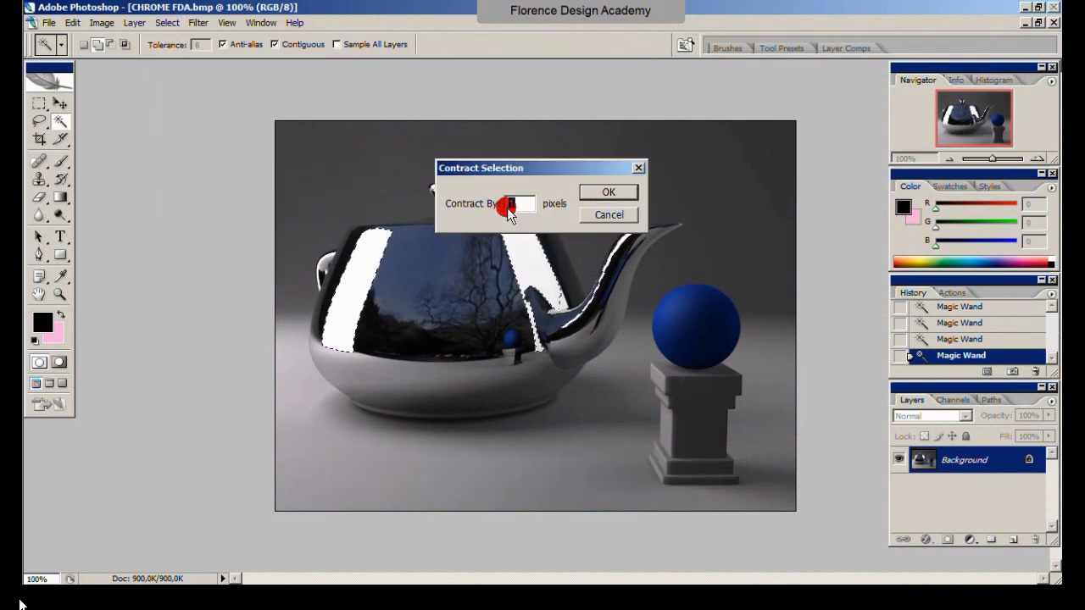
click(606, 189)
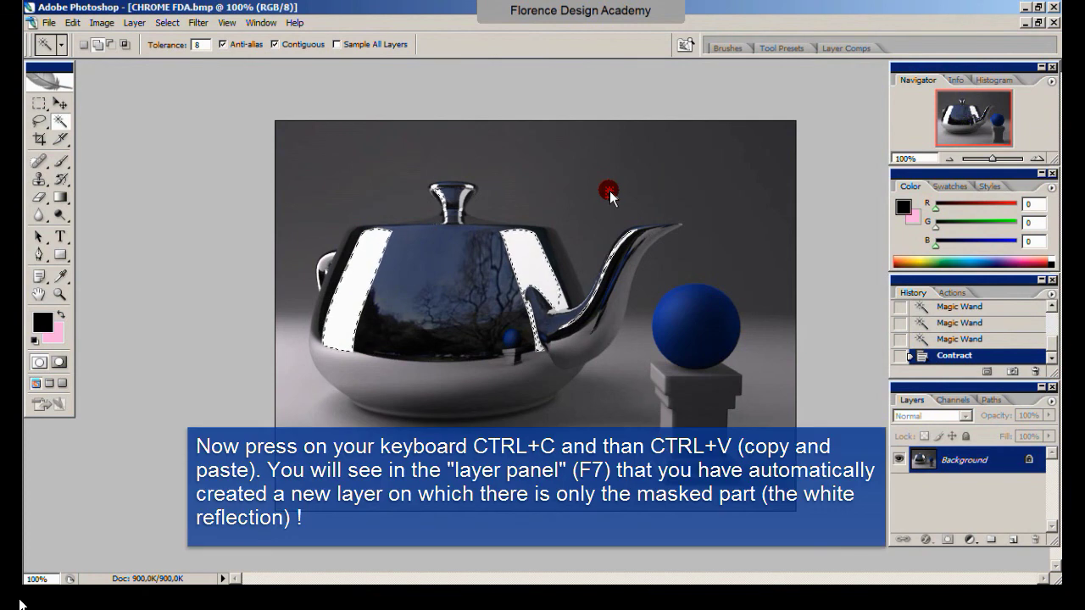
- Paste the highlights onto a new Layer 1 and enlarge a floating Layers palette
key(ctrl+v)
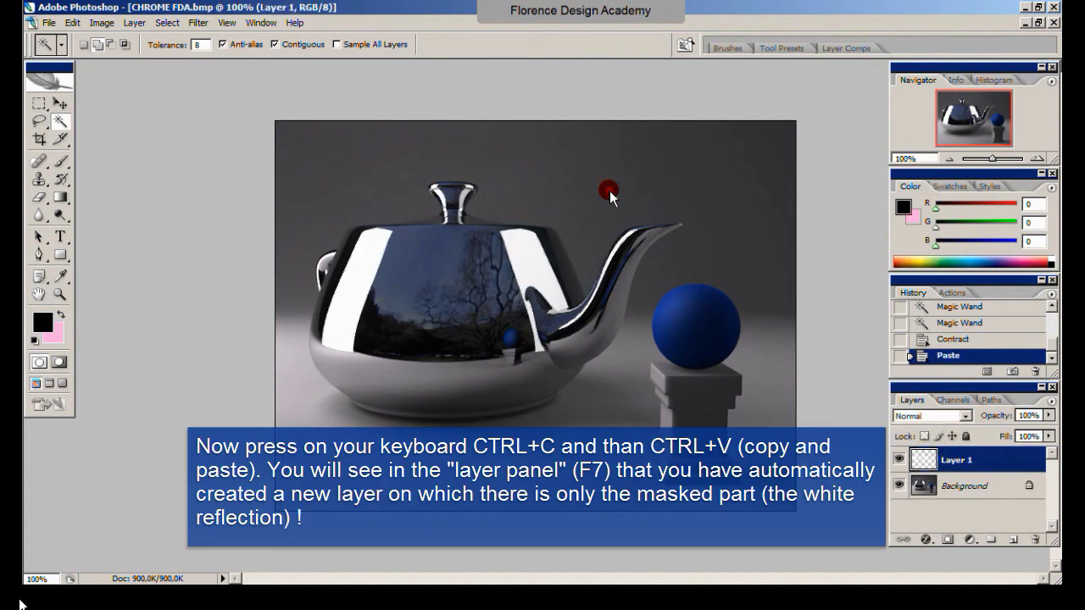
mouse_move(1007, 395)
mouse_down()
mouse_move(841, 117)
mouse_move(772, 89)
mouse_up()
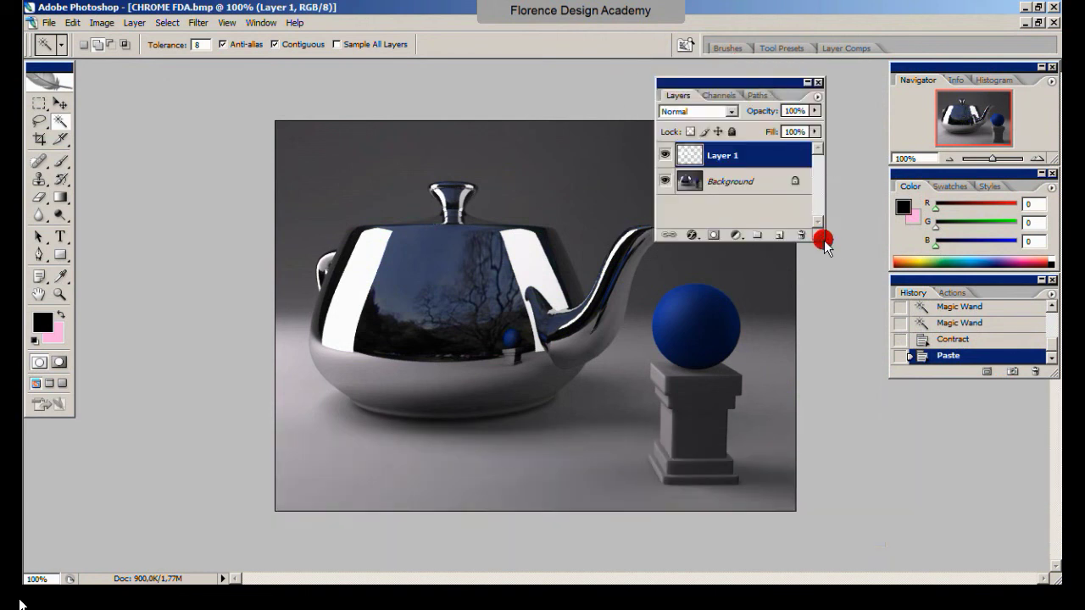
drag(823, 242, 954, 416)
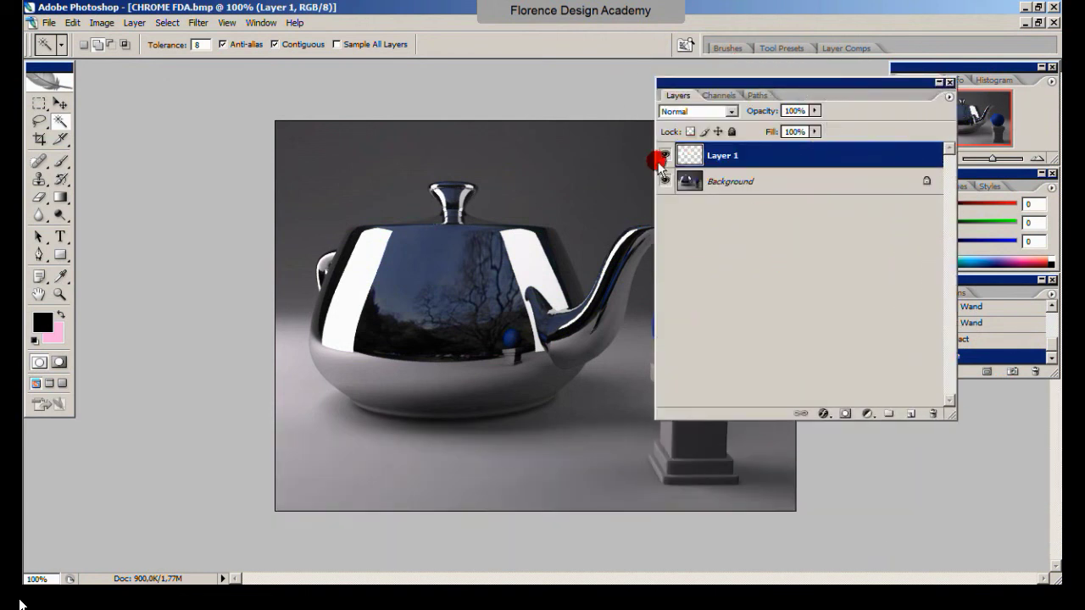
- Nudge Layer 1's highlight strips to check them, then realign them with the teapot
click(60, 103)
drag(515, 283, 529, 268)
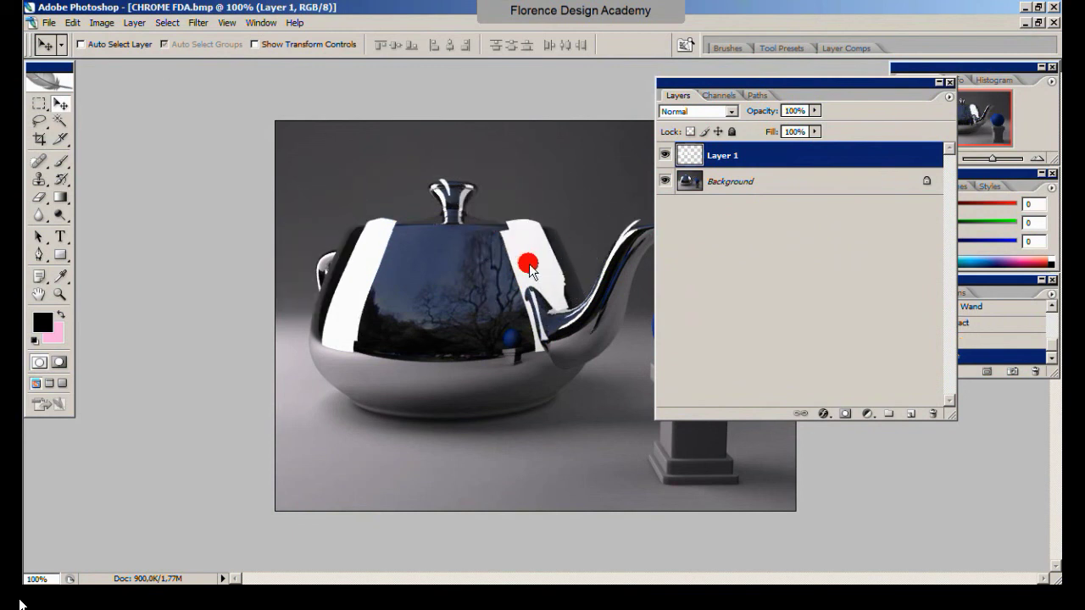
drag(529, 268, 546, 254)
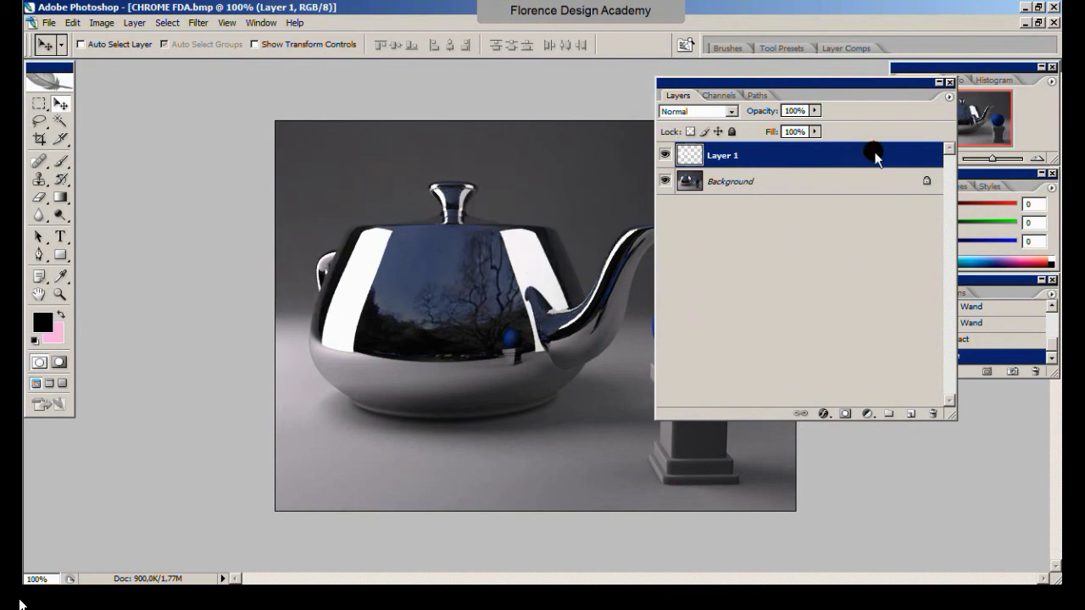
- Give Layer 1 a white Outer Glow layer style with 32 px size
double_click(875, 157)
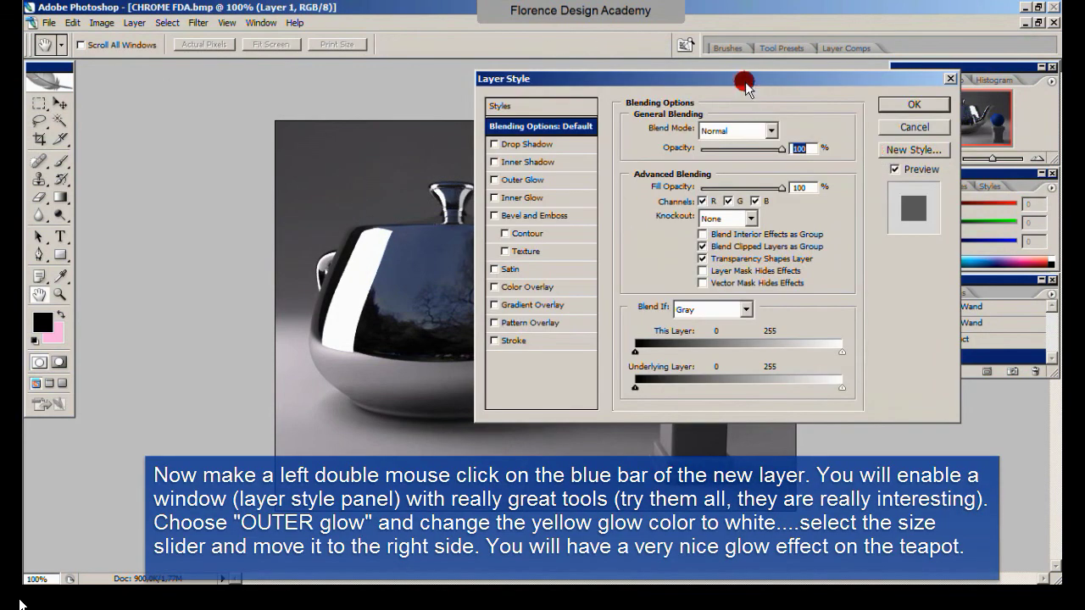
drag(734, 88, 903, 95)
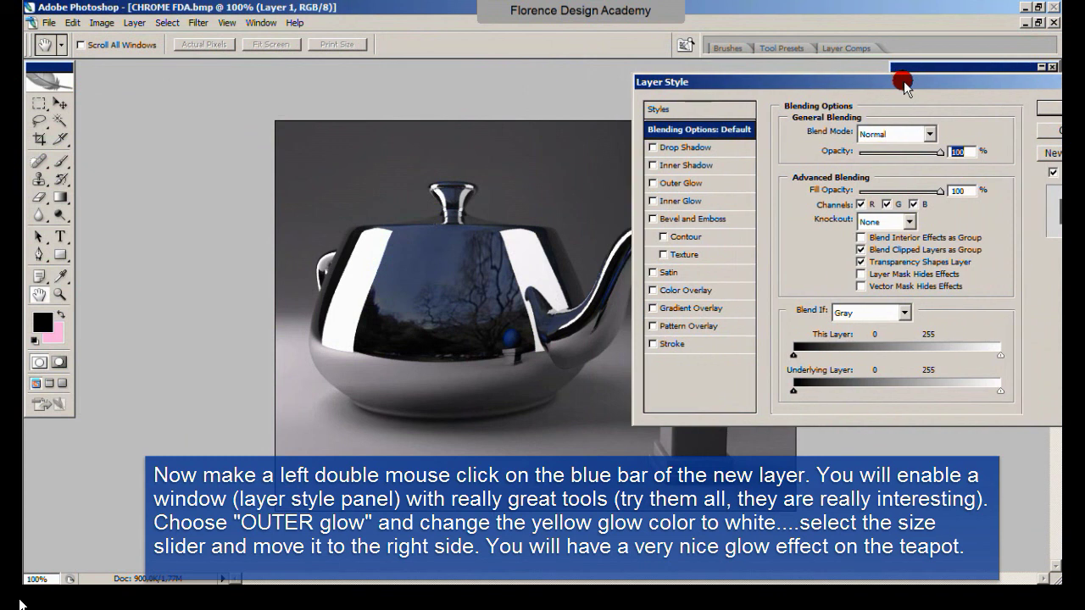
click(685, 185)
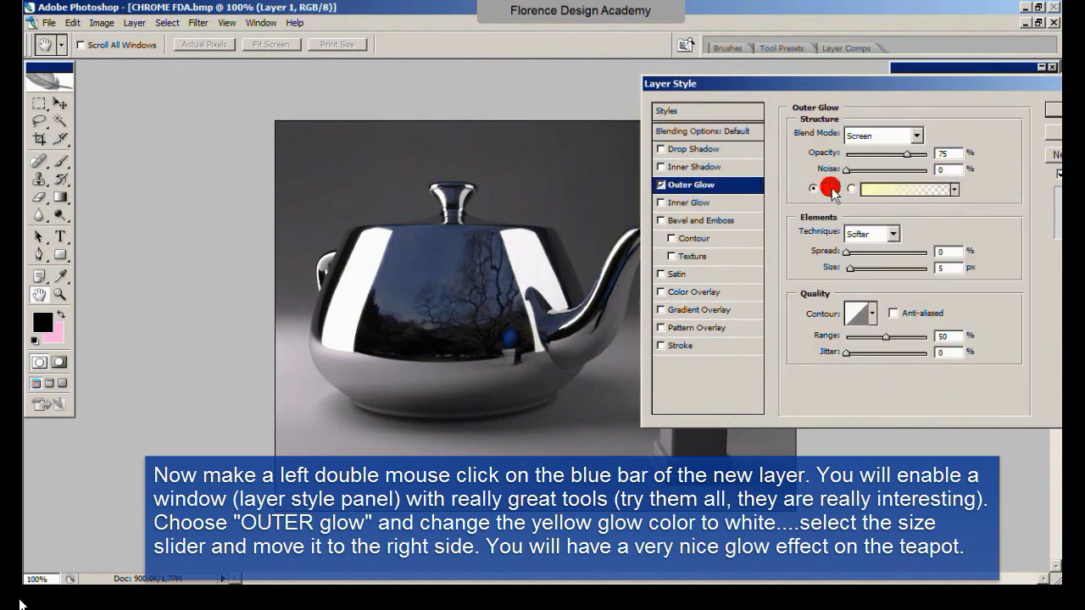
click(826, 188)
click(208, 135)
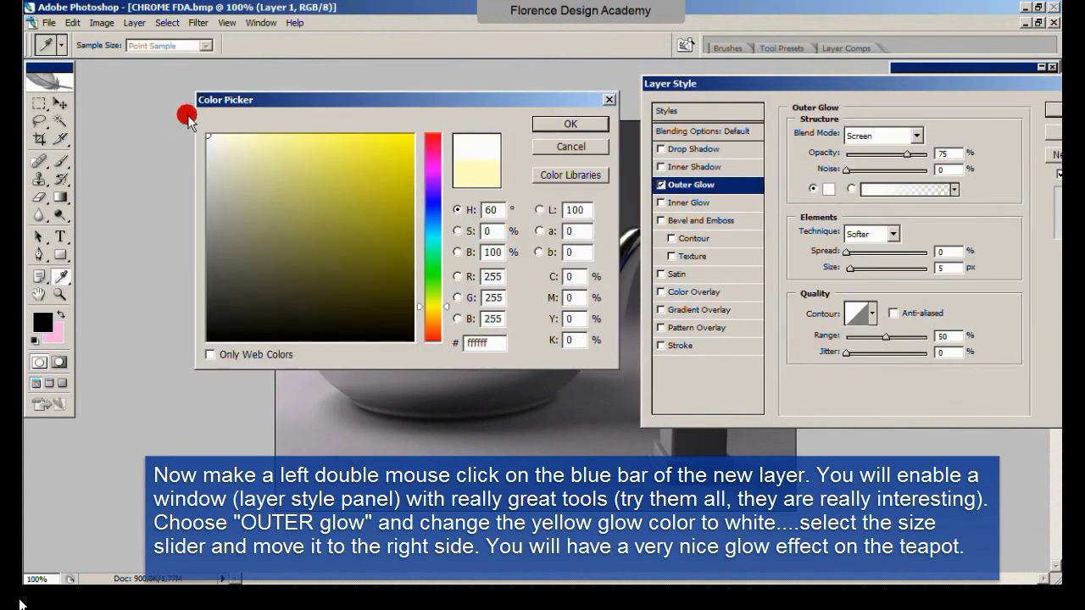
click(560, 125)
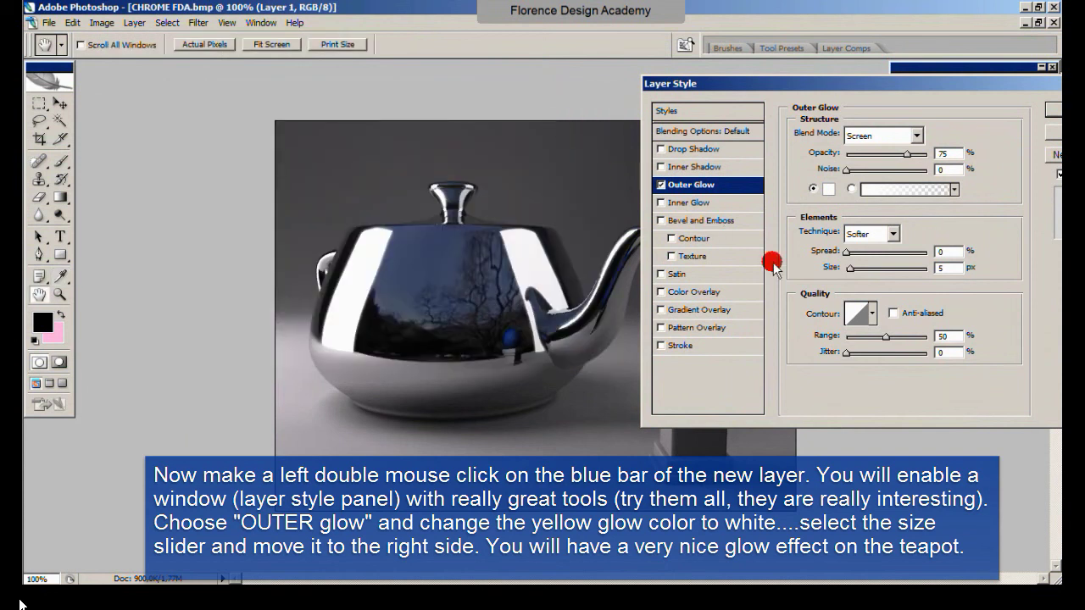
drag(847, 269, 861, 272)
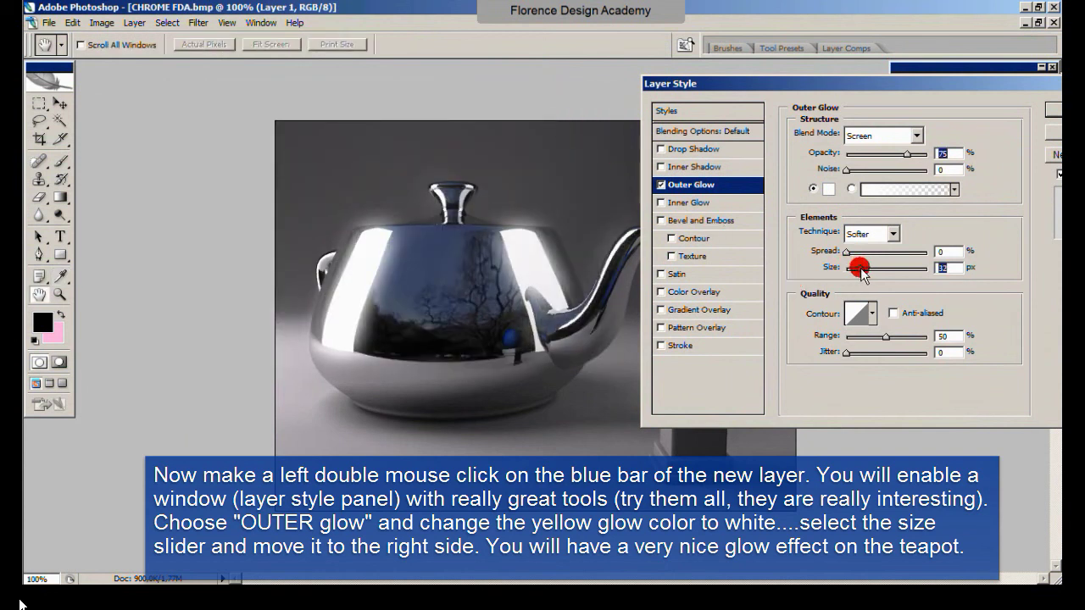
click(1048, 110)
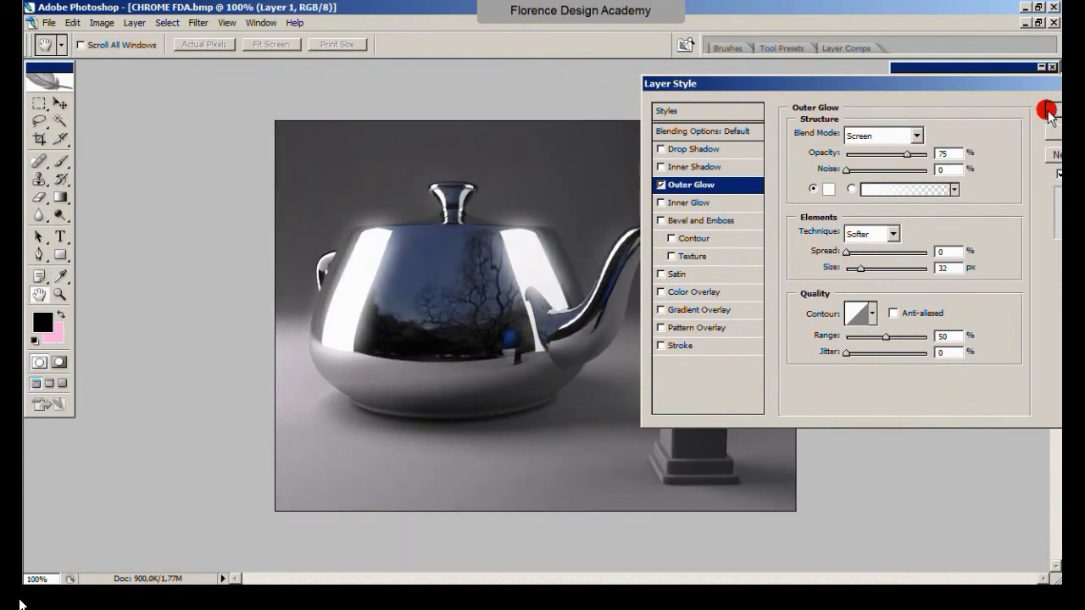